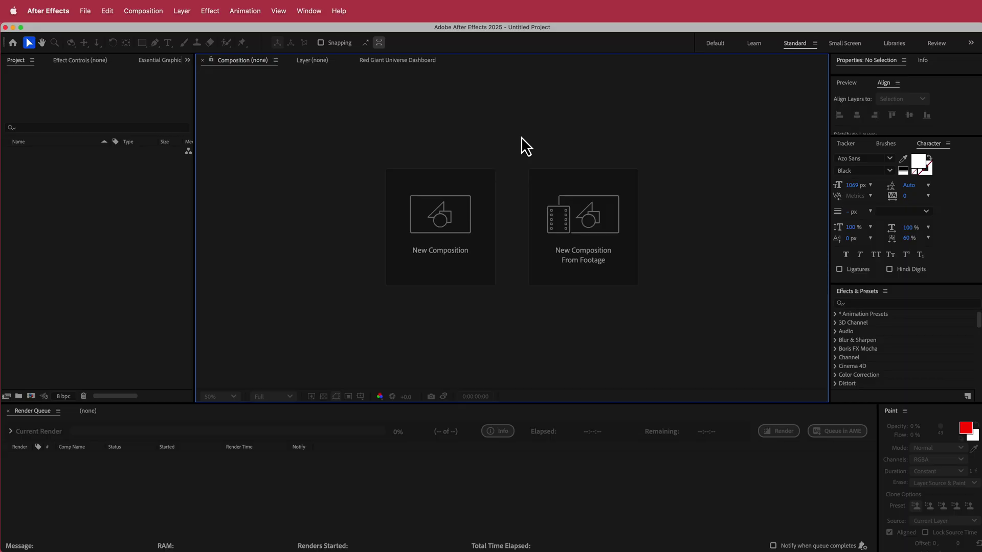
Step: Create a new composition from the 1920 x 1080 30FPS preset
click(476, 215)
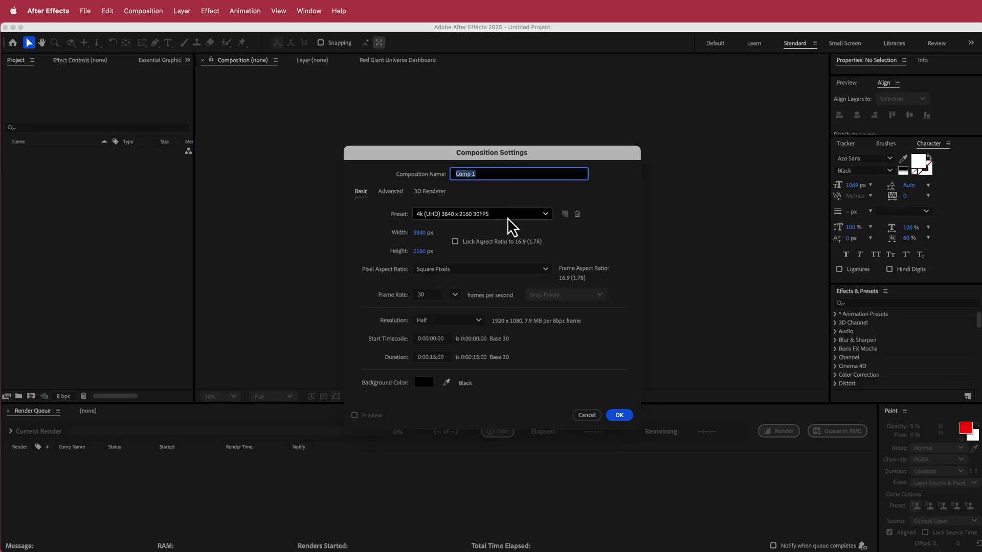
click(536, 213)
click(535, 214)
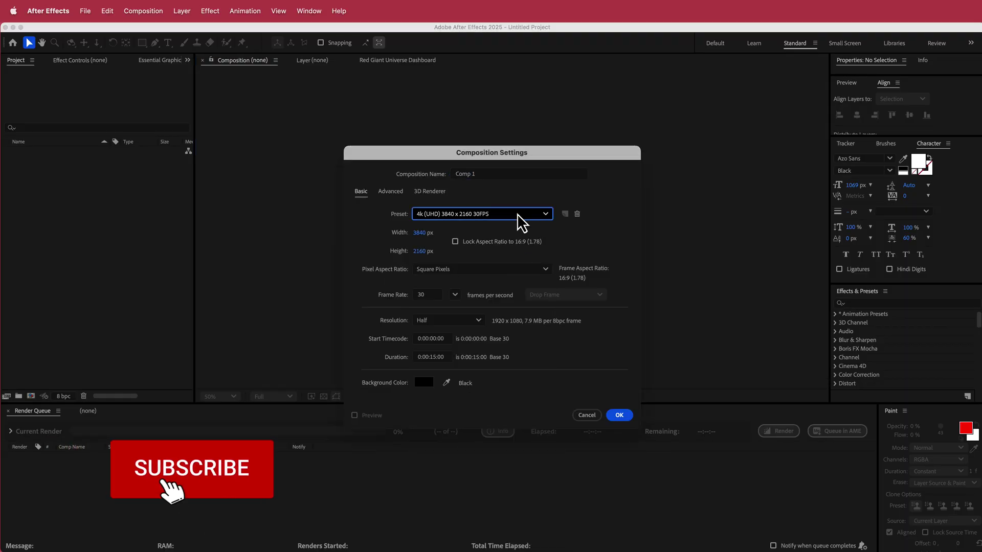
click(517, 214)
click(481, 299)
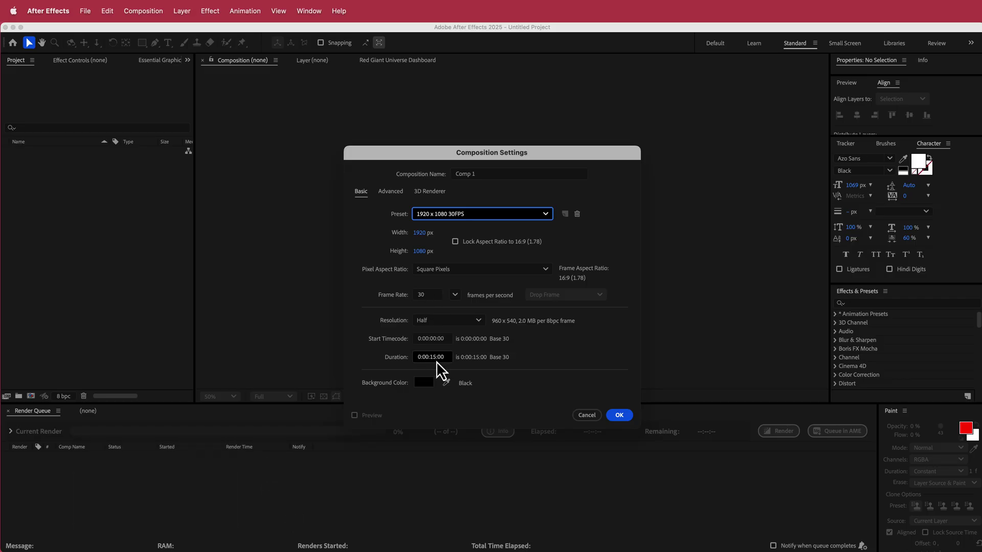
click(620, 415)
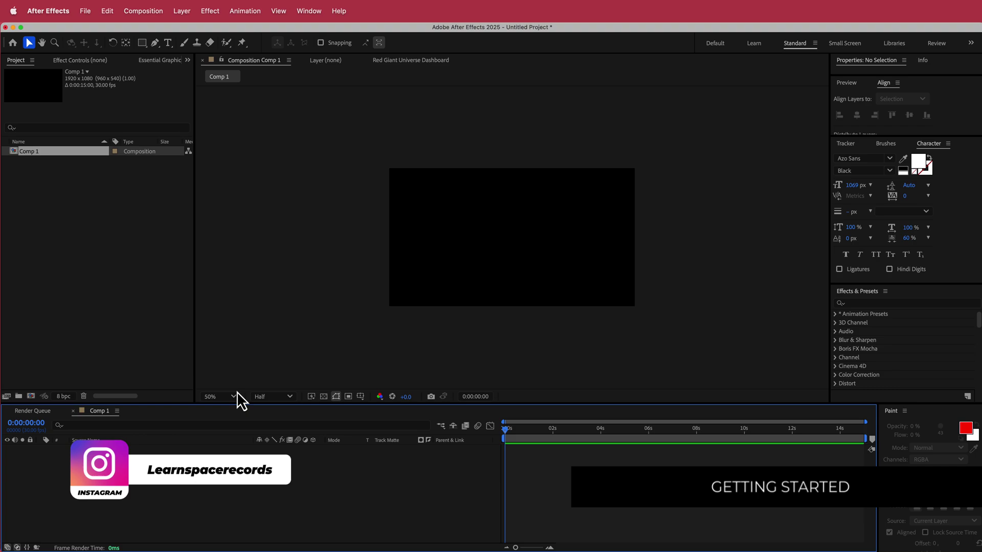
Step: Set the viewer magnification to Fit and focus the timeline
click(232, 397)
click(238, 429)
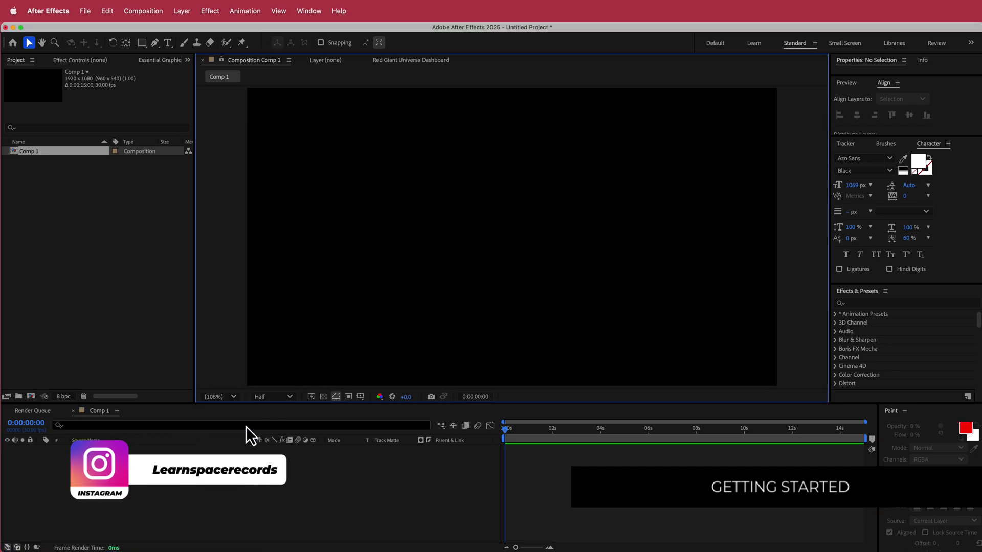
click(175, 461)
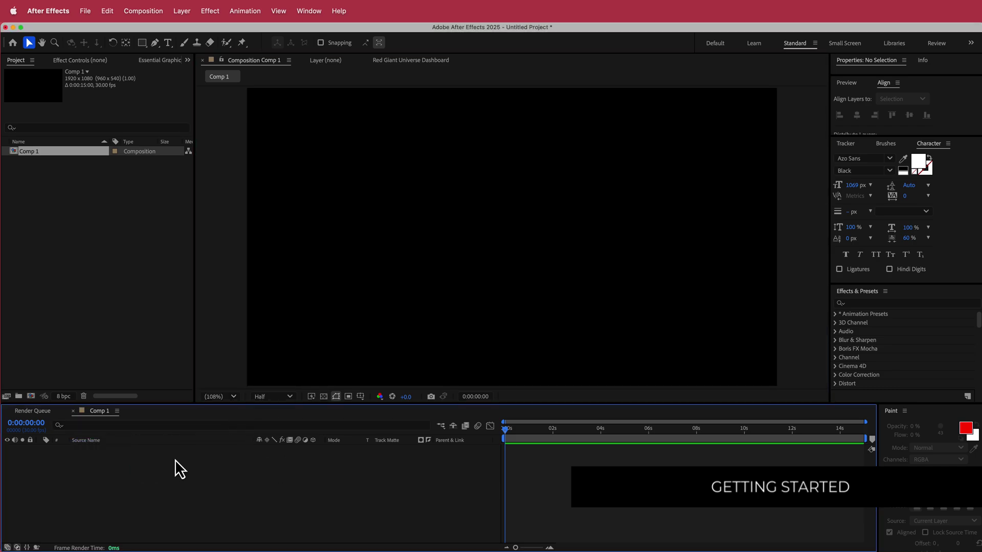
Step: Create a solid named GRADIENT and apply the 4-Color Gradient effect to it
key(super+y)
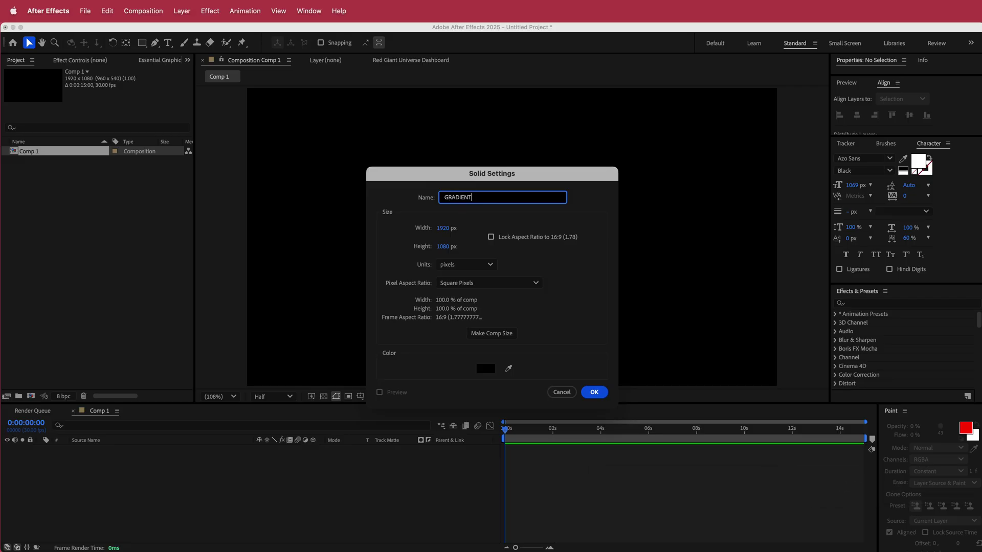
key(Return)
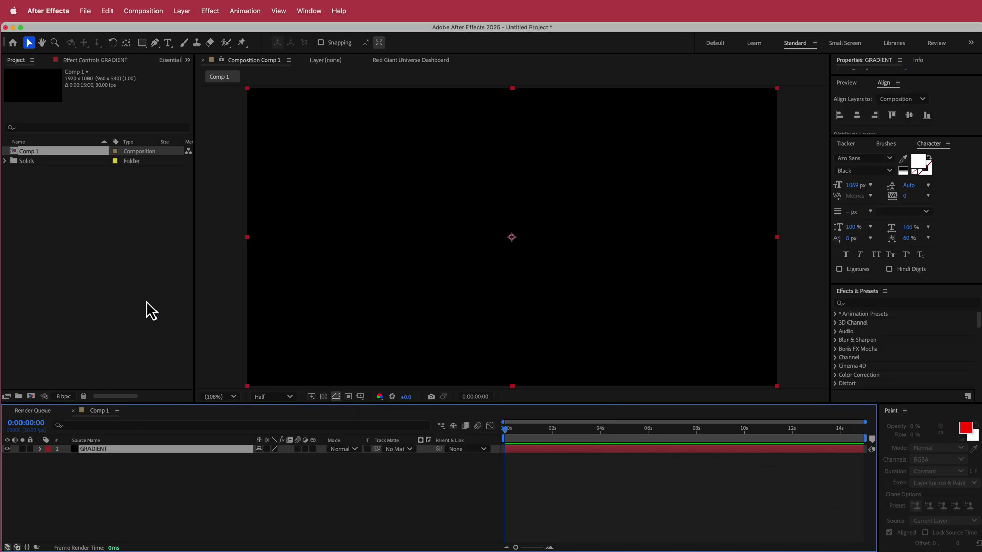
key(ctrl+space)
text(4)
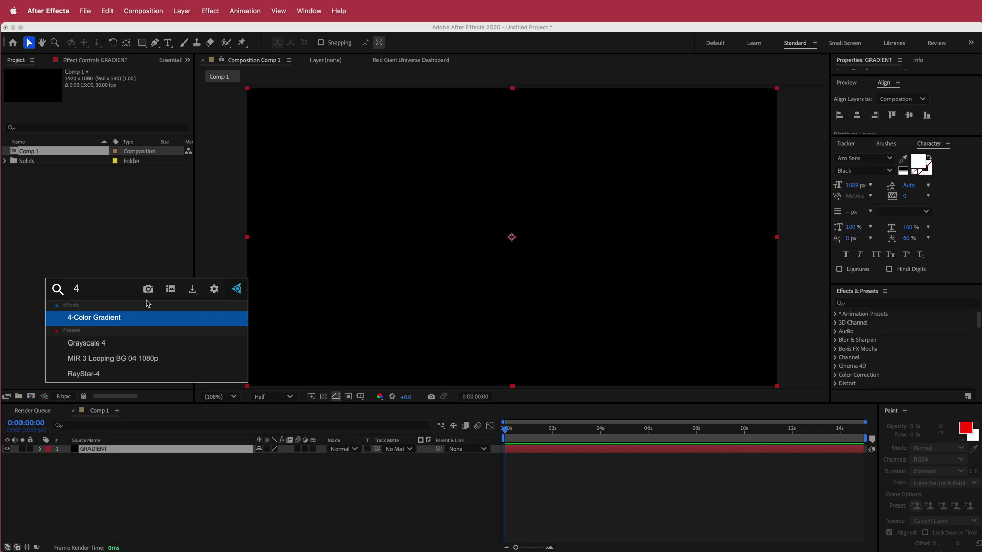
click(108, 322)
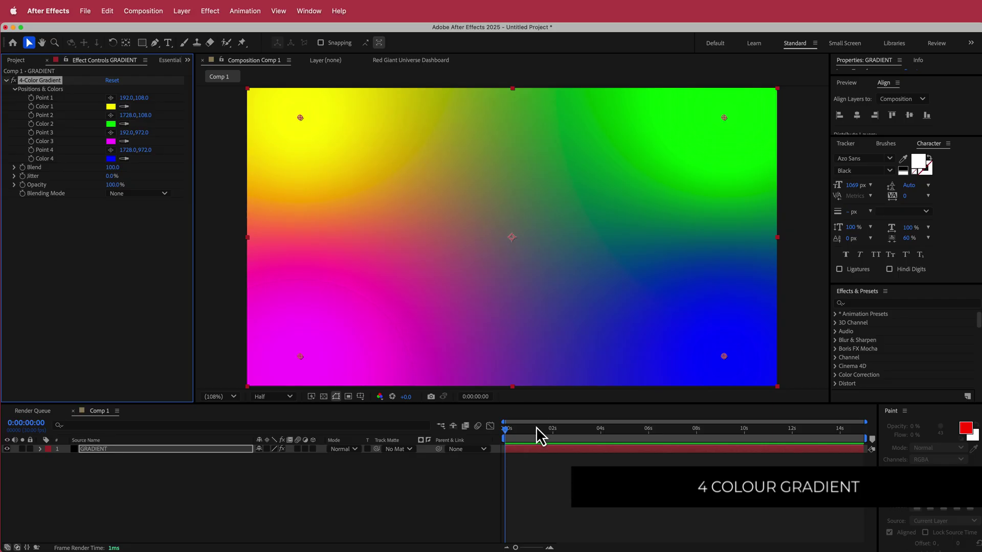
Step: In Color Hunt, copy a colour from the cream, teal and pink palette
key(super+Tab)
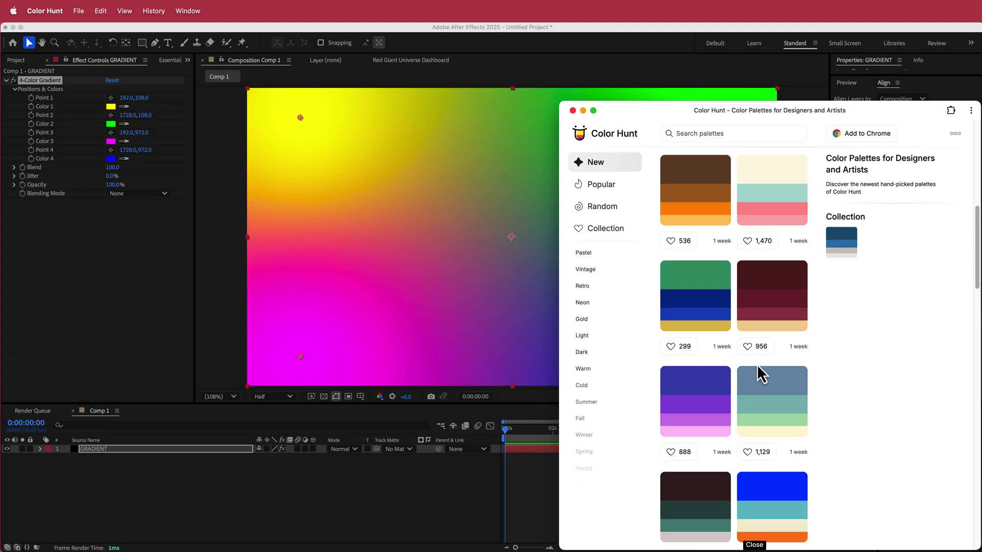
mouse_move(761, 196)
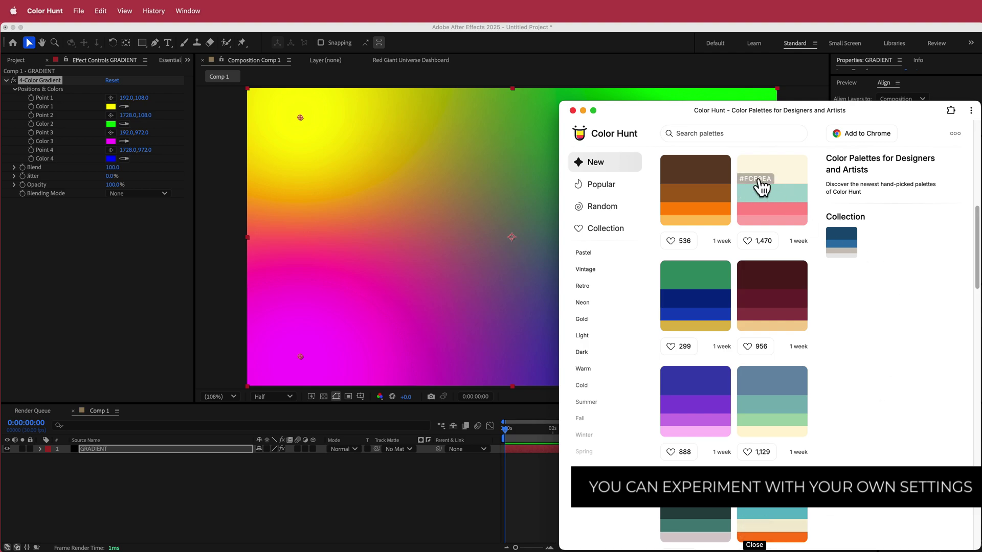
click(750, 166)
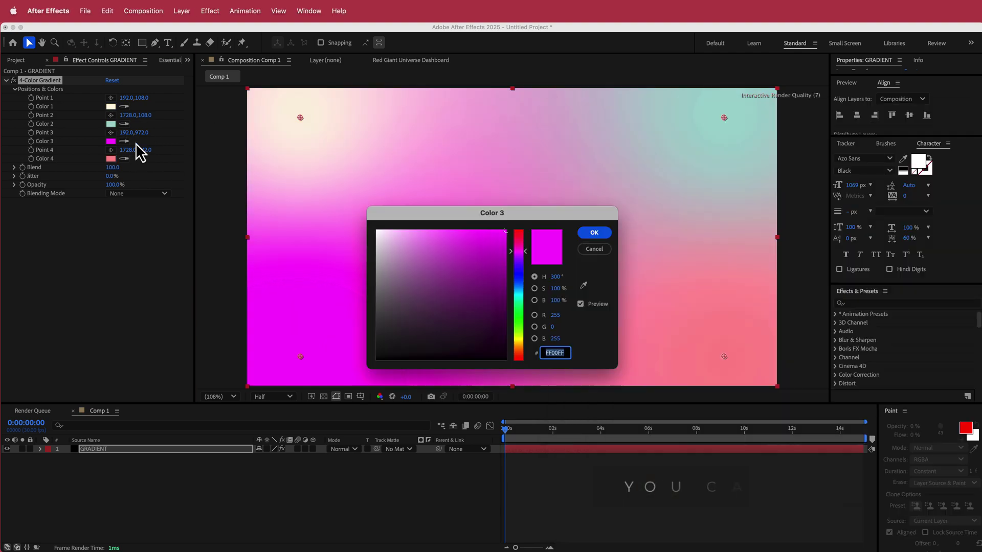
Step: Confirm the pink Color 3 and pull all four gradient points inward toward the centre
key(super+v)
click(594, 233)
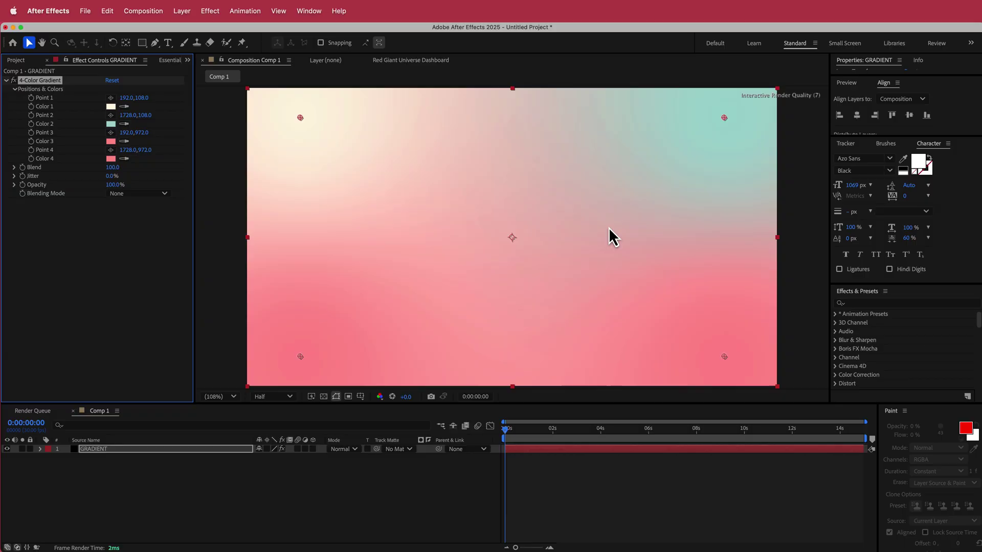
drag(299, 358, 385, 328)
drag(301, 118, 335, 136)
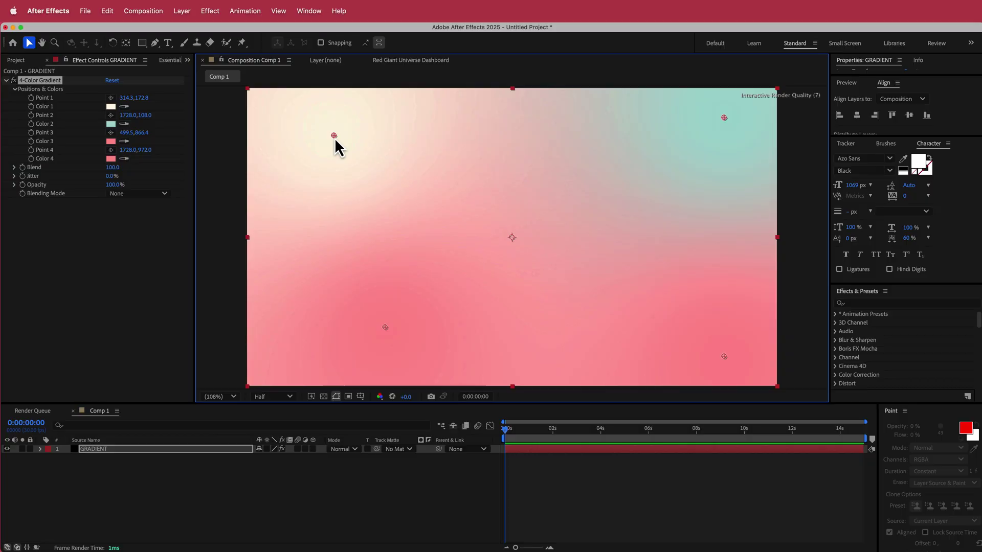
drag(727, 119, 700, 157)
drag(637, 159, 637, 157)
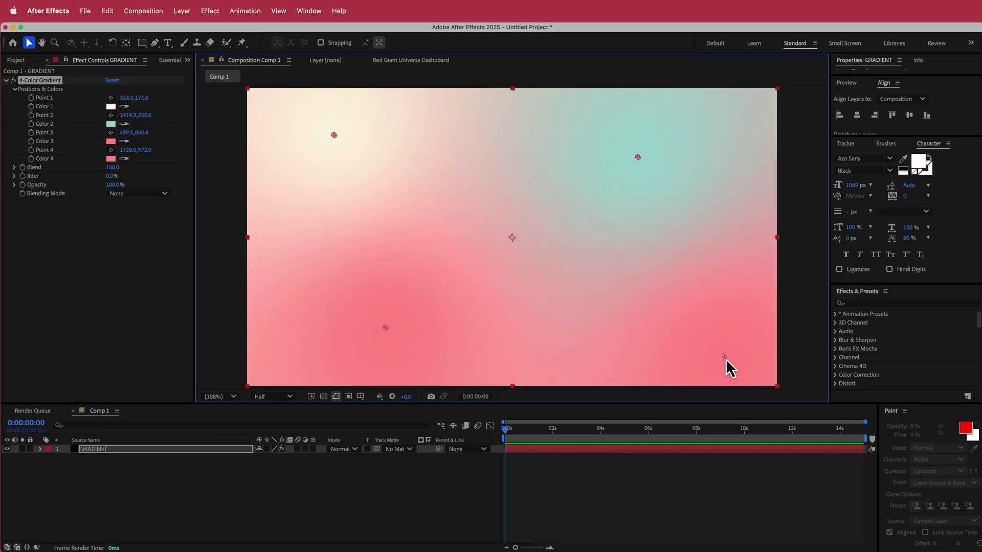
drag(725, 357, 709, 327)
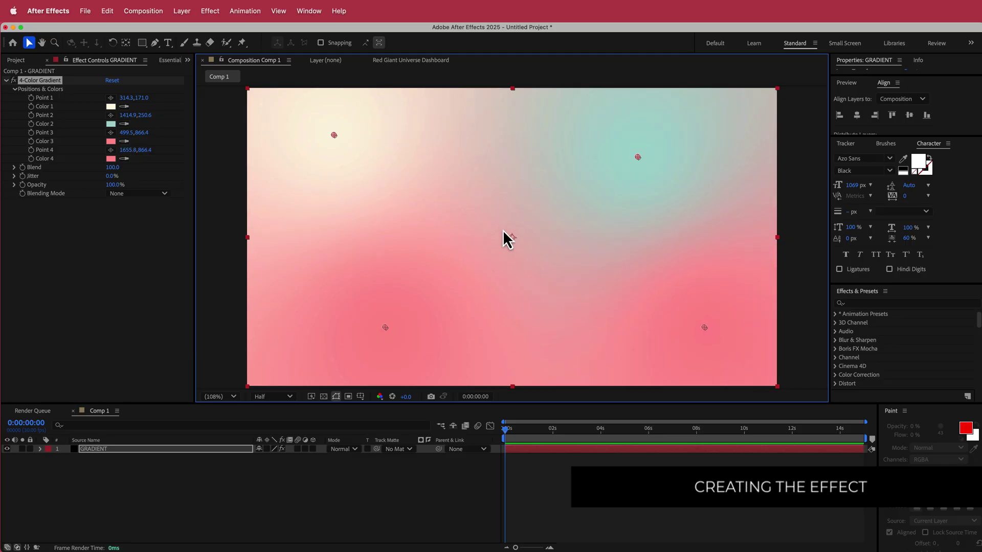
Step: Duplicate the GRADIENT layer and set the top copy's blend mode to Lighten
click(217, 475)
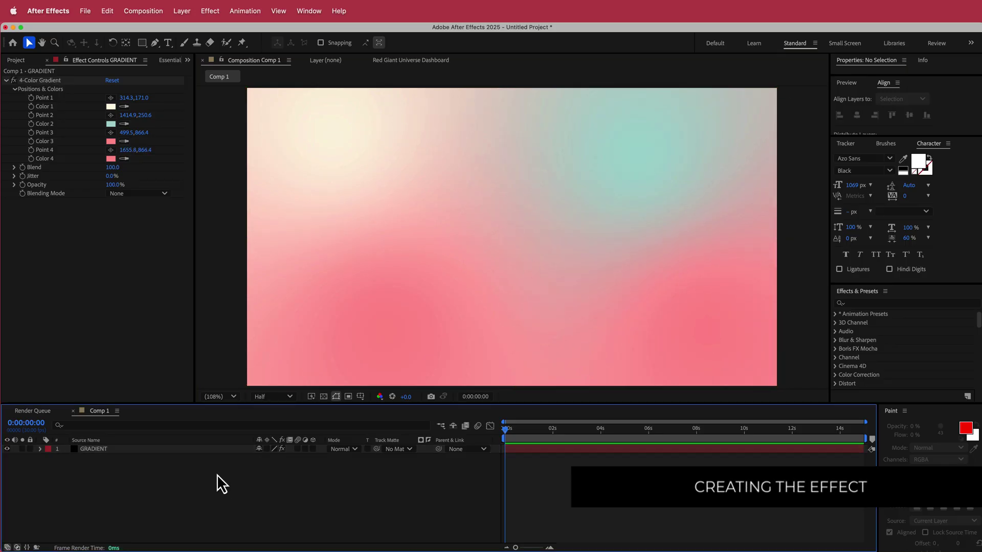
click(118, 448)
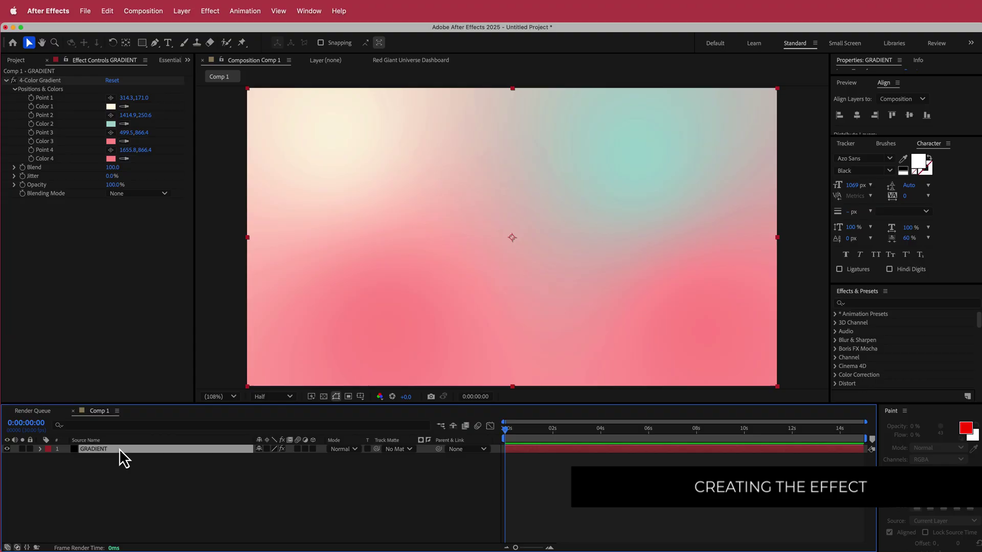
key(super+d)
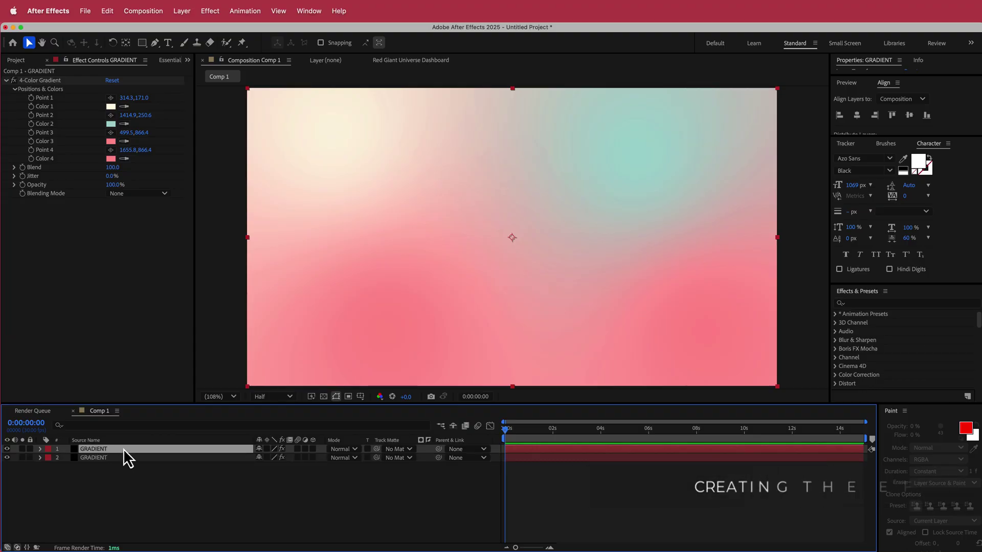
click(353, 448)
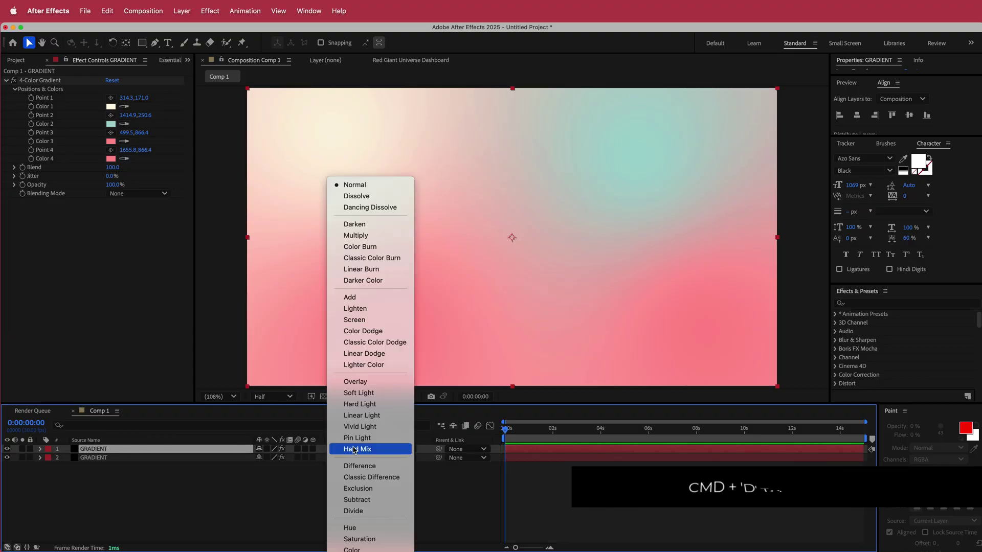
click(387, 310)
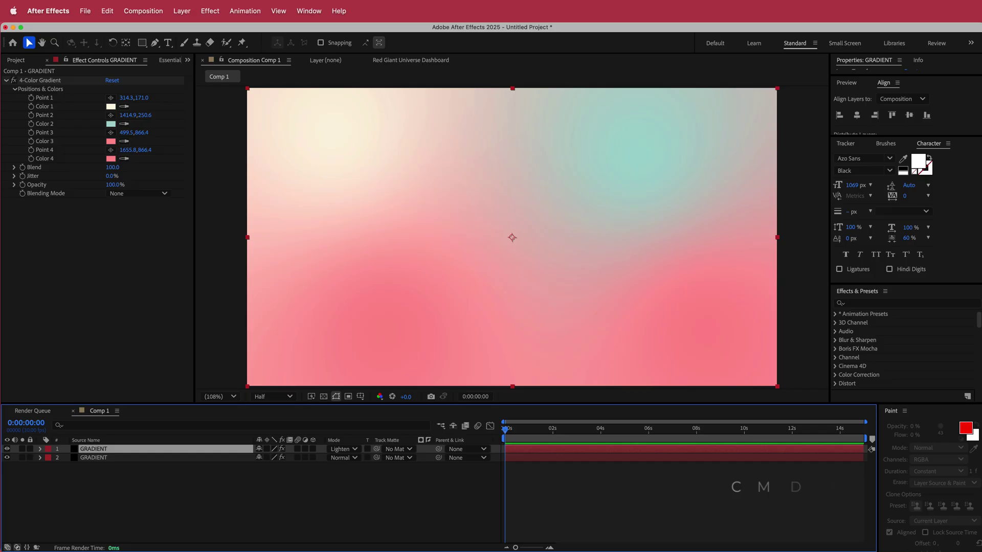
key(super+Tab)
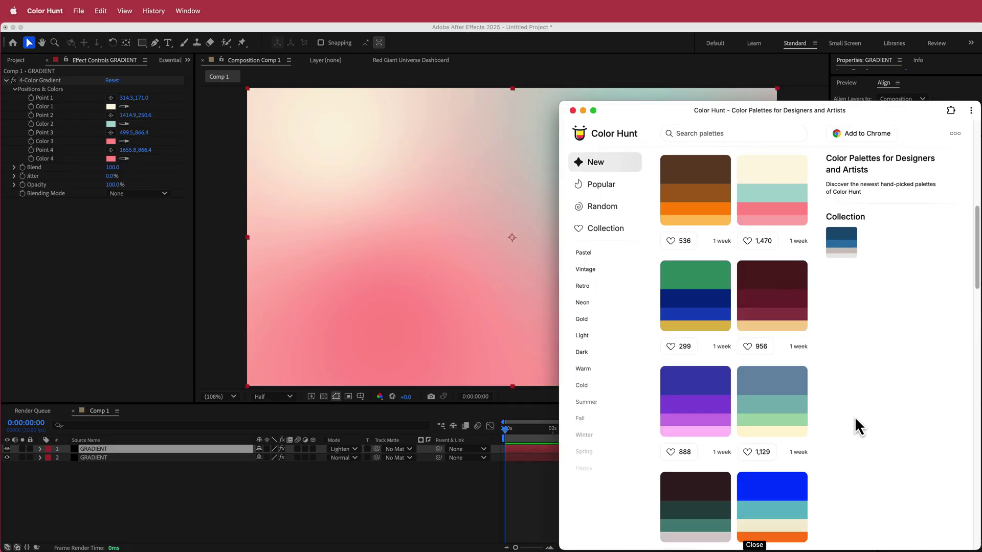
Step: Paste blue, orange, teal and cream palette colours into the top gradient and lower Point 2
click(757, 504)
key(super+Tab)
click(110, 141)
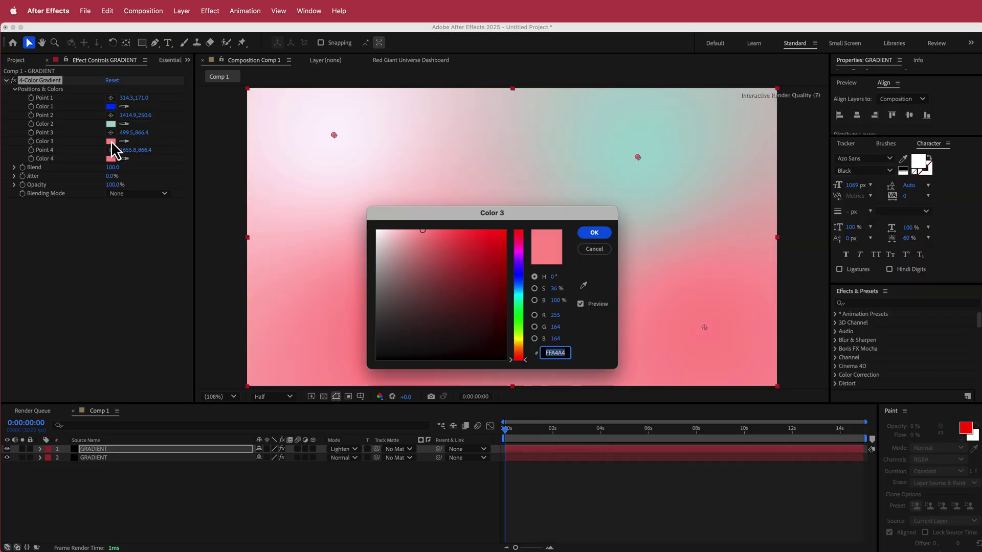
key(super+v)
key(Return)
key(super+Tab)
click(758, 531)
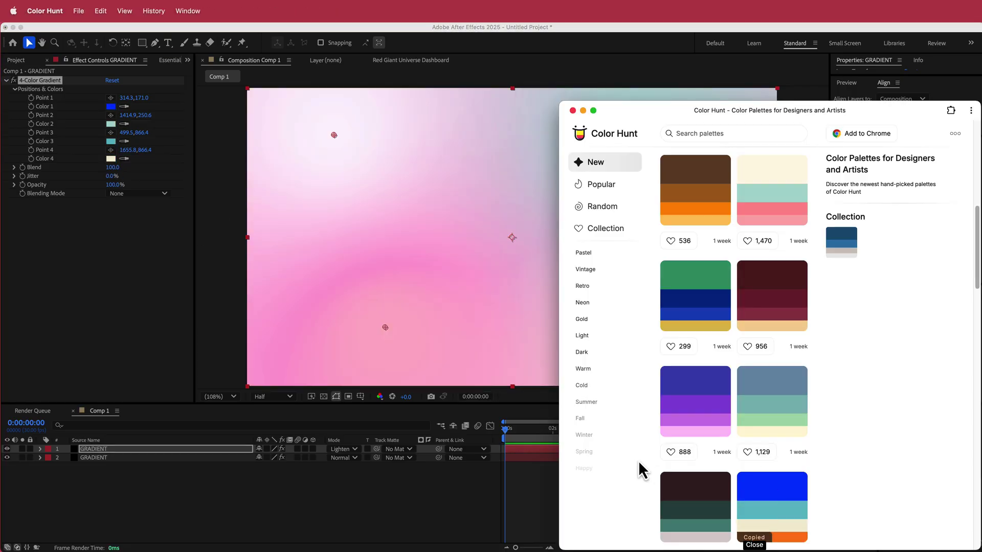
key(super+Tab)
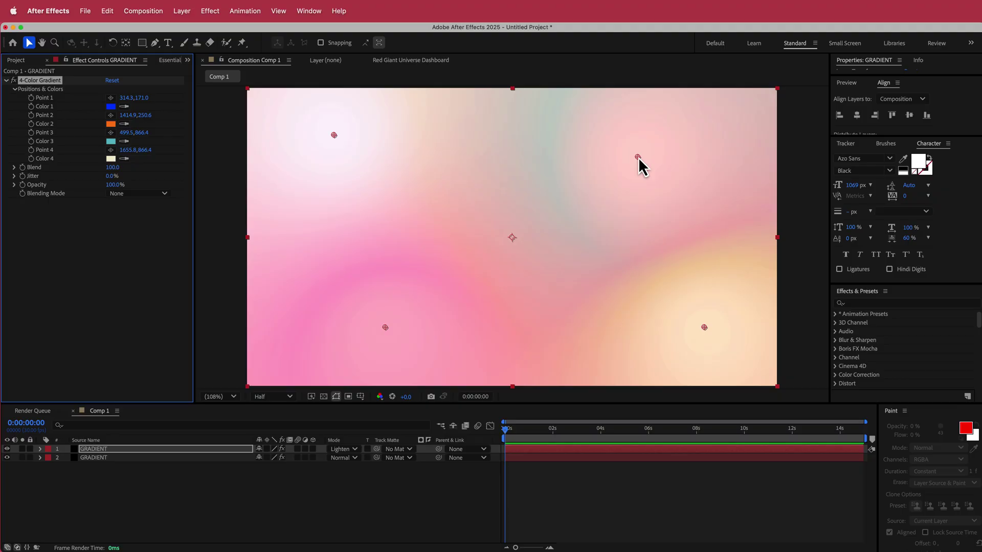
drag(638, 157, 631, 179)
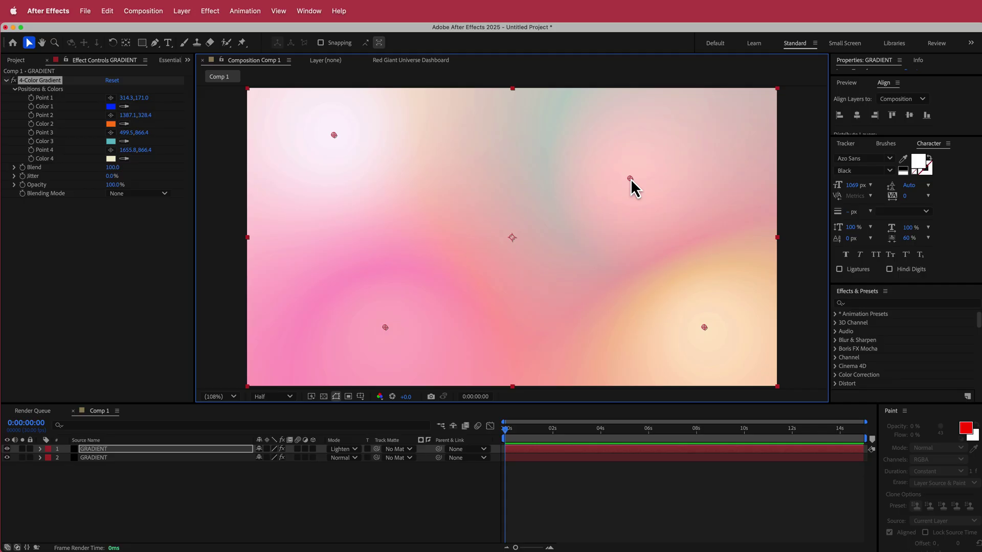
Step: On the lower GRADIENT layer, darken Color 4 to muted red and Color 3 to deeper red
click(103, 458)
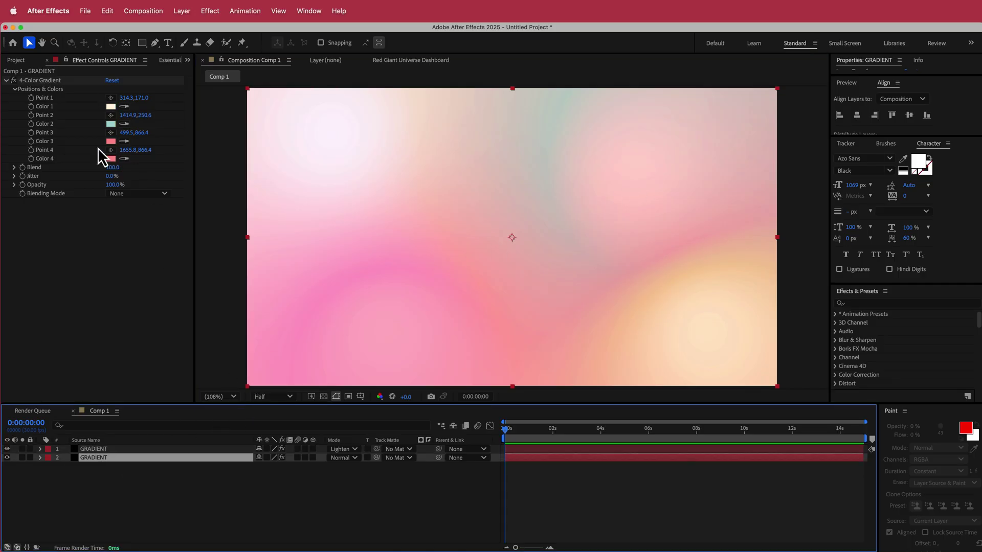
click(111, 158)
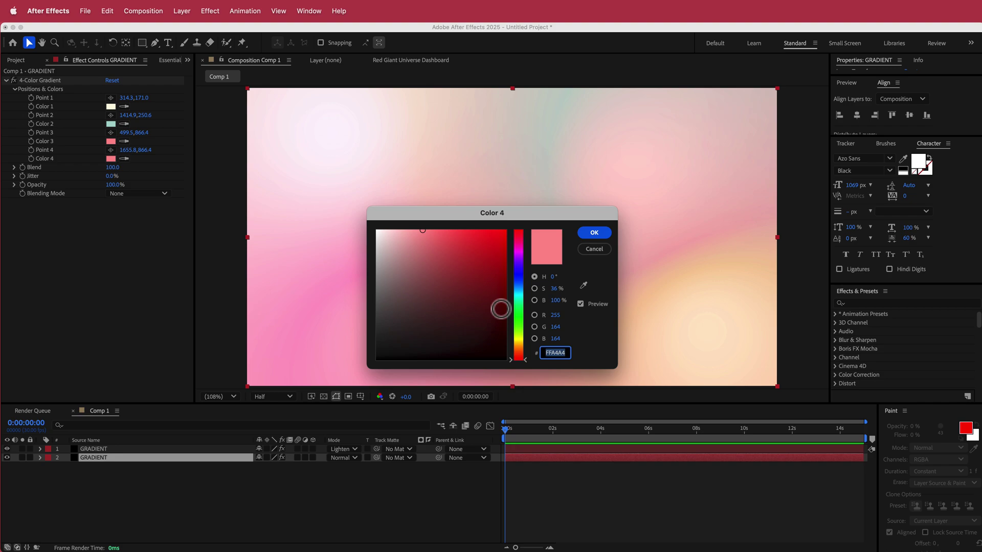
mouse_move(434, 241)
mouse_down()
mouse_move(423, 245)
mouse_move(425, 295)
mouse_up()
click(591, 234)
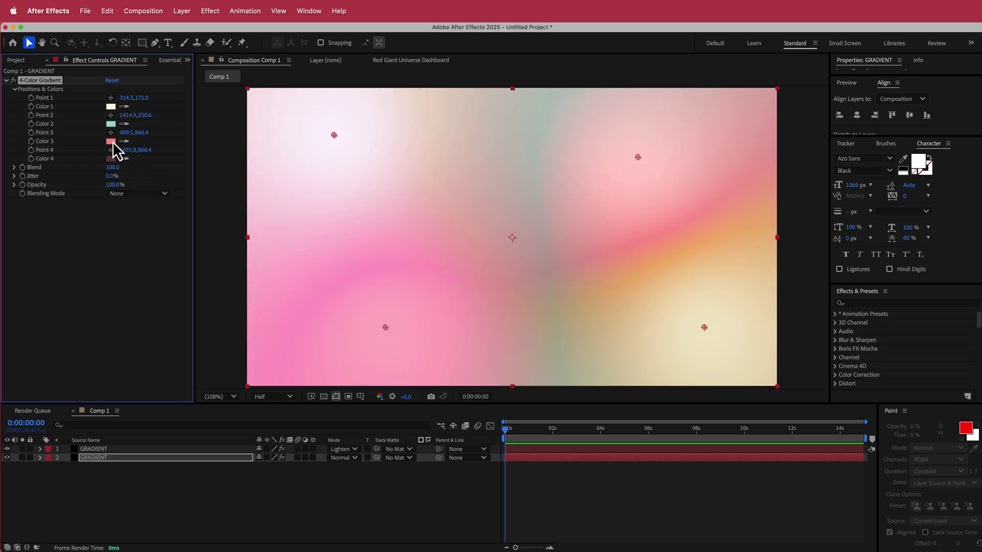
click(111, 142)
mouse_move(422, 240)
mouse_down()
mouse_move(423, 231)
mouse_move(420, 308)
mouse_up()
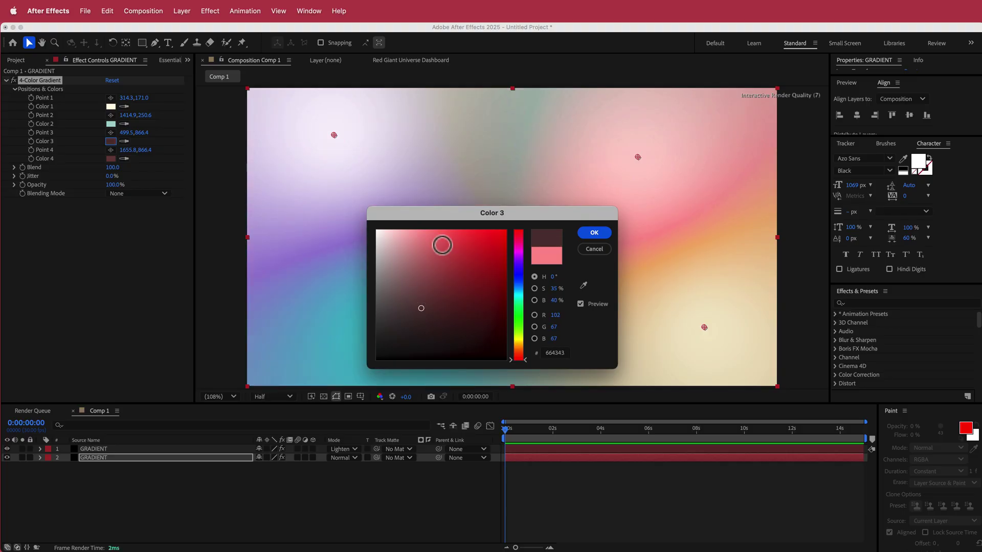
drag(453, 213, 628, 206)
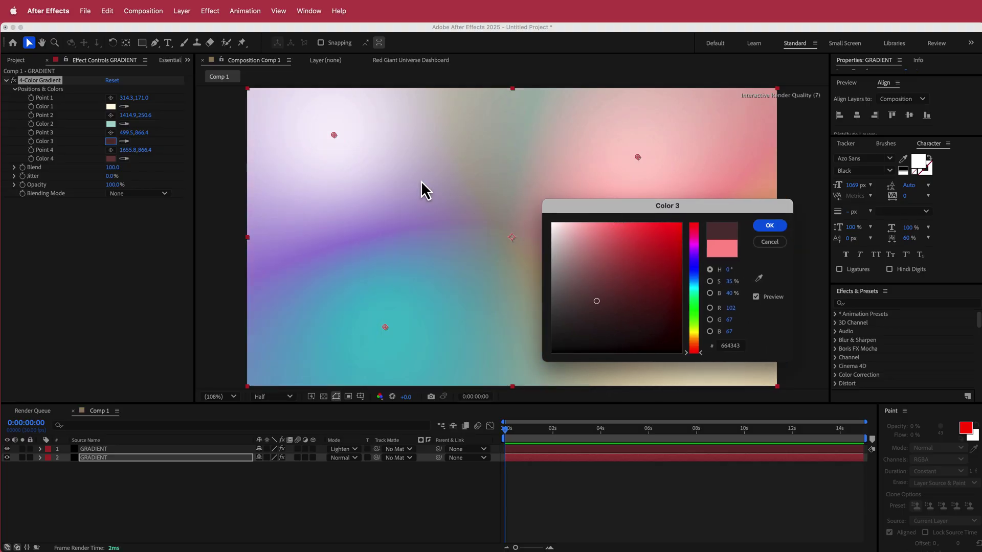
click(766, 228)
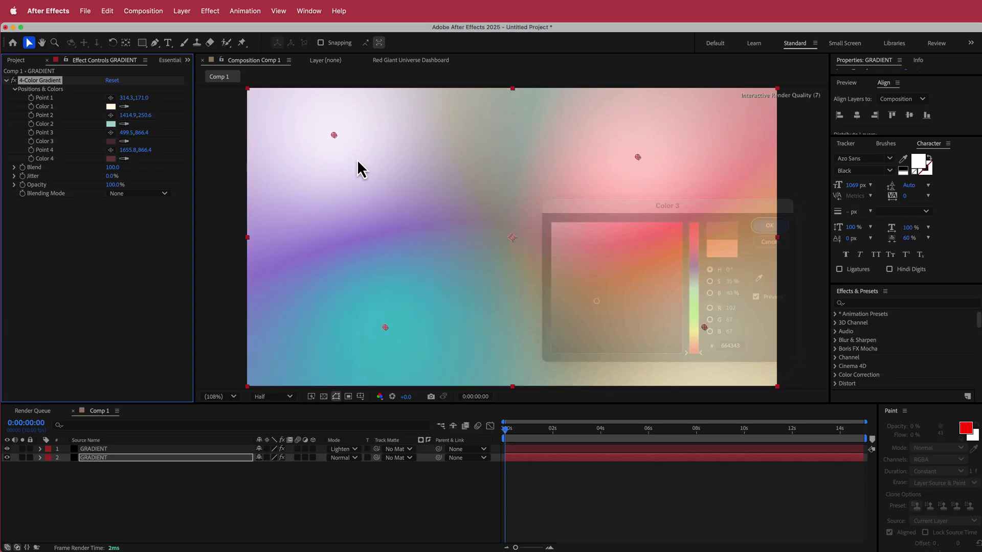
Step: Darken Color 1 to dark yellow and set Color 2 to teal
click(110, 107)
mouse_move(385, 229)
mouse_down()
mouse_move(432, 244)
mouse_move(476, 288)
mouse_move(413, 257)
mouse_move(462, 279)
mouse_up()
click(583, 236)
click(111, 124)
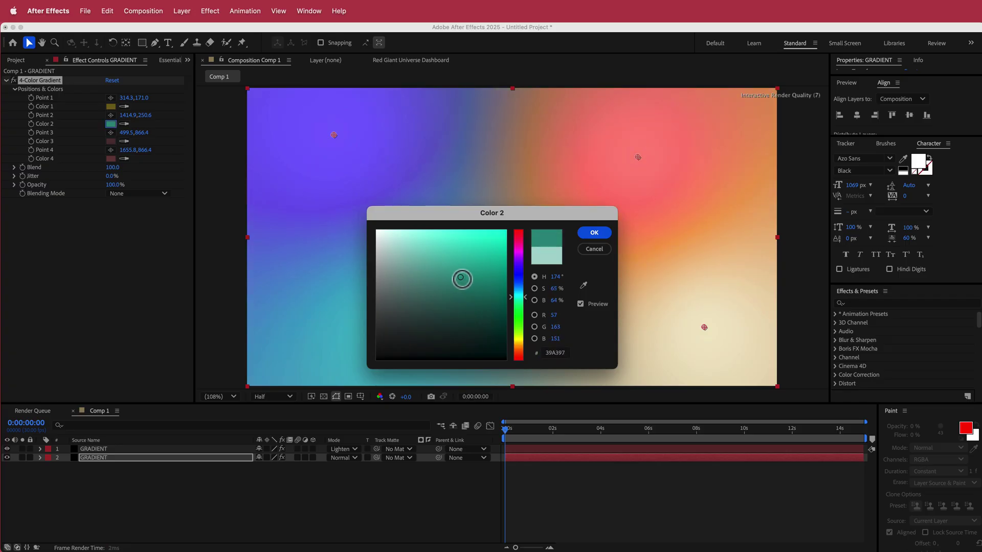
click(596, 233)
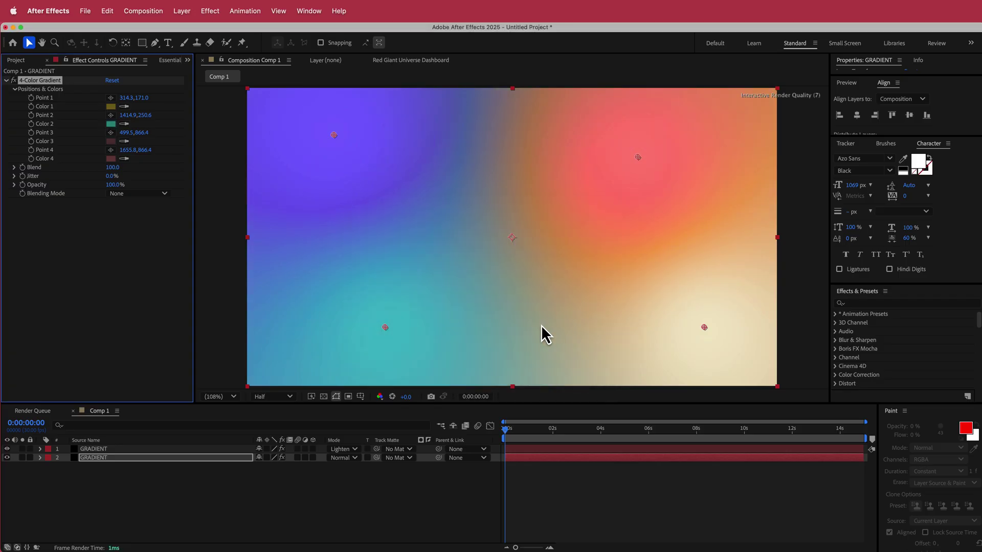
Step: On the top GRADIENT layer, adjust Point 1 and set starting keyframes for Points 1–4 at 0 s
click(116, 449)
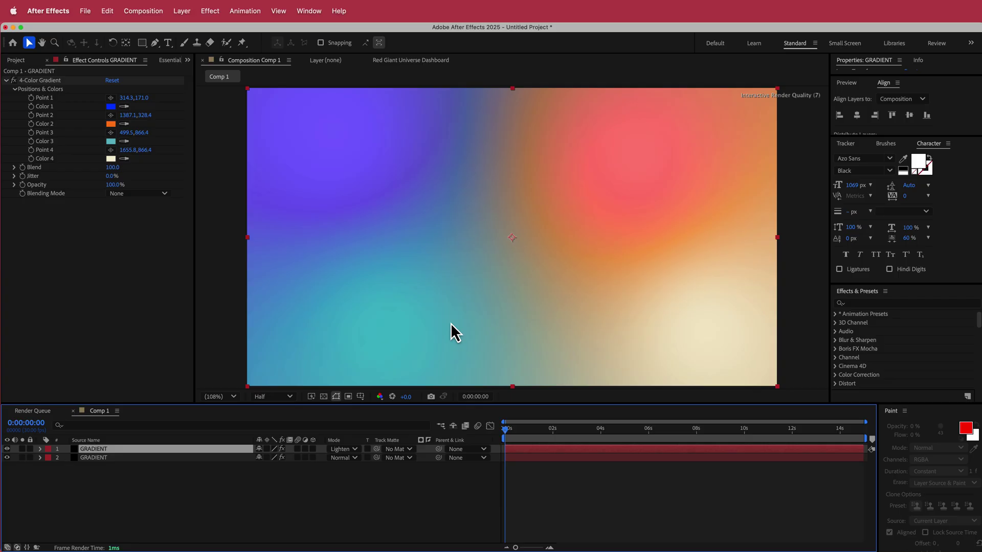
click(43, 80)
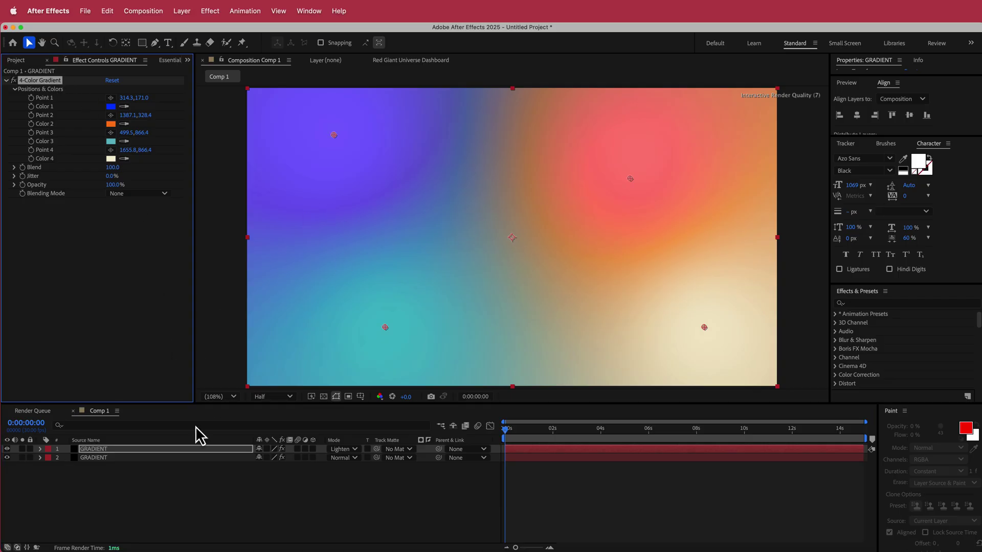
drag(335, 137, 360, 161)
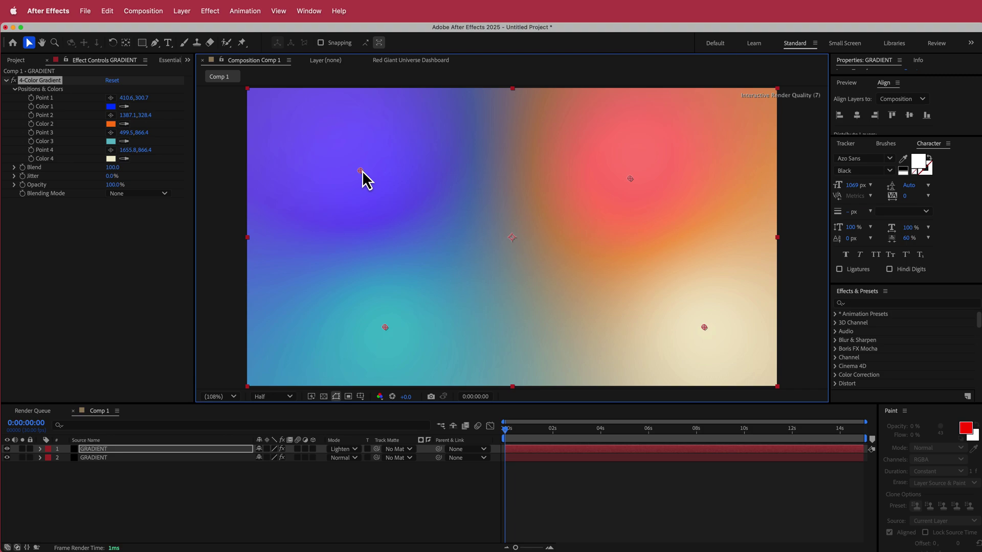
click(33, 101)
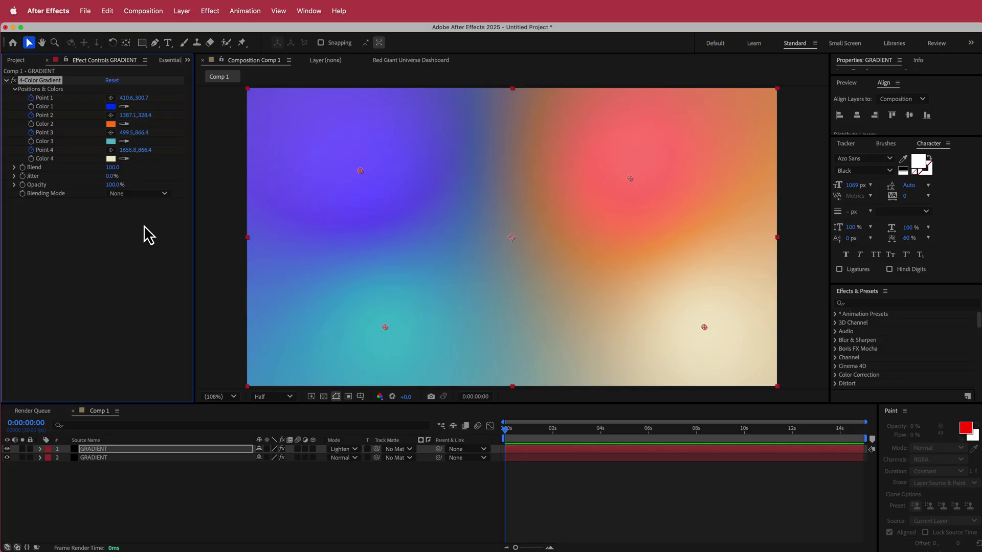
key(u)
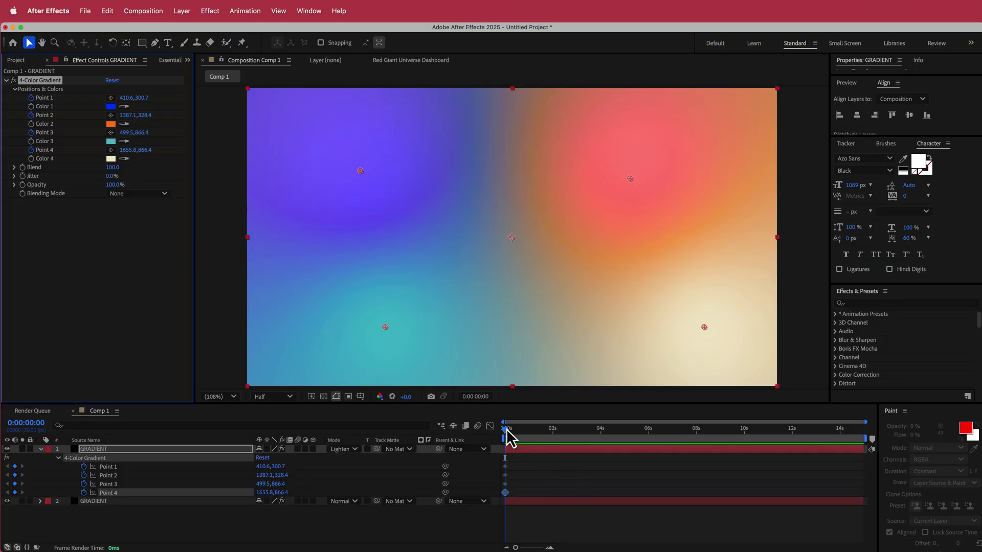
Step: At 2 s, reposition all four gradient points to new spots
drag(509, 437, 554, 438)
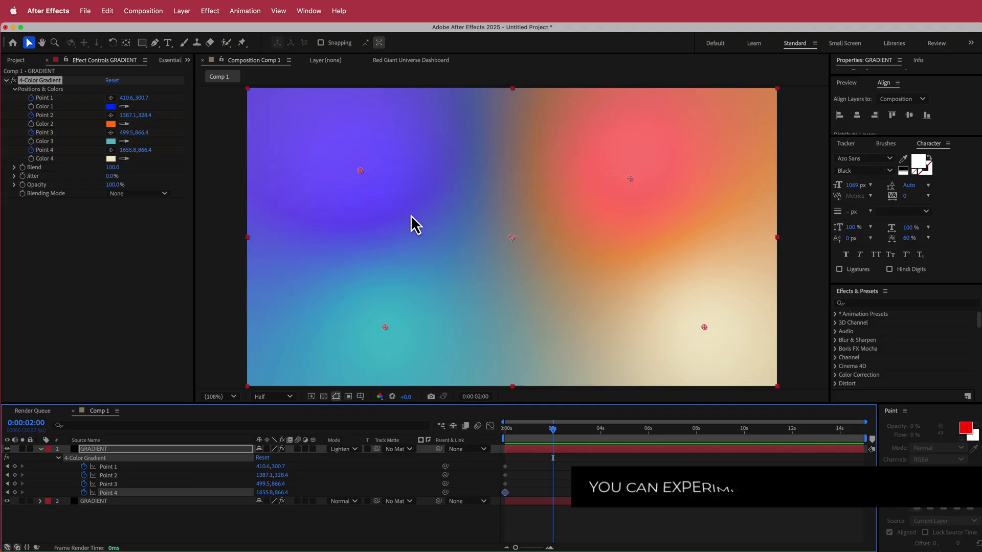
drag(361, 171, 554, 261)
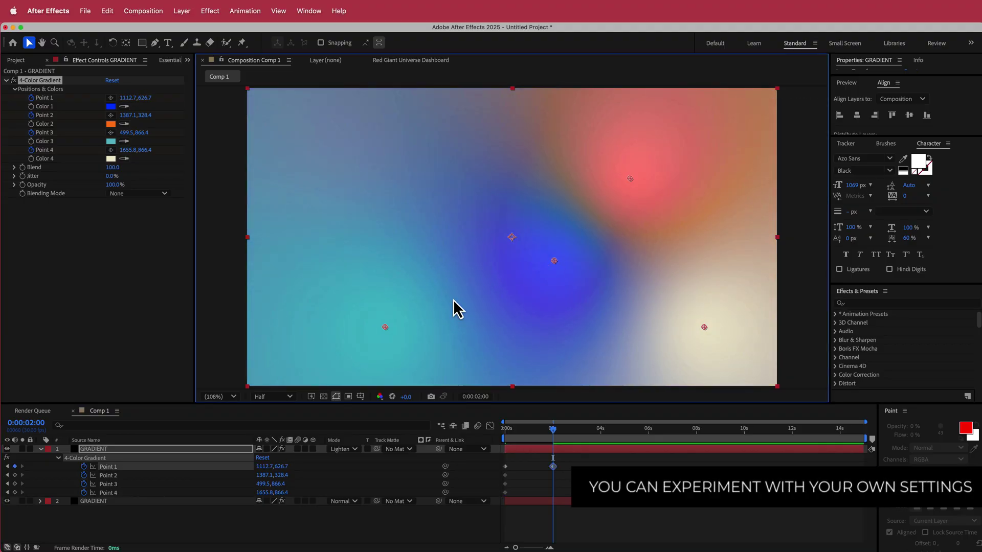
drag(385, 328, 490, 180)
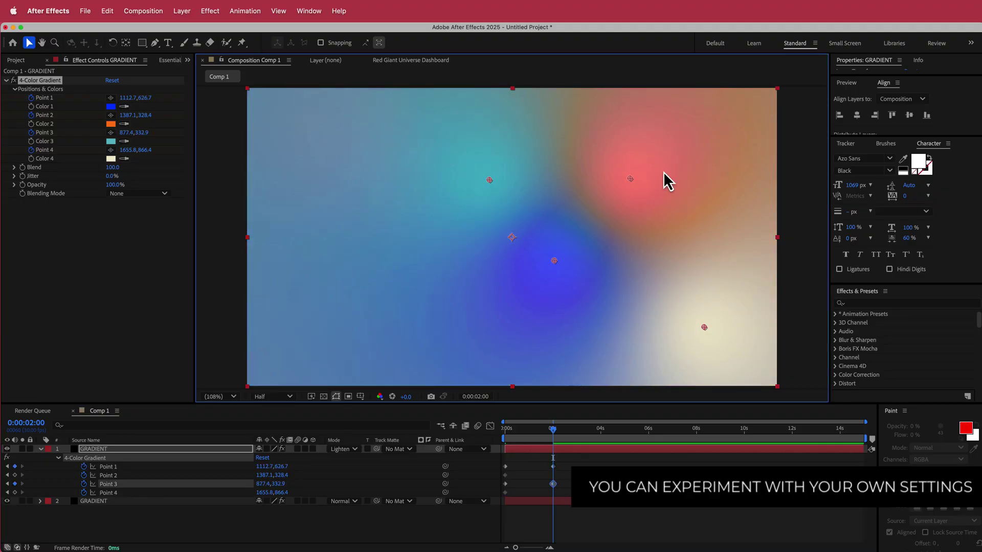
drag(629, 179, 374, 230)
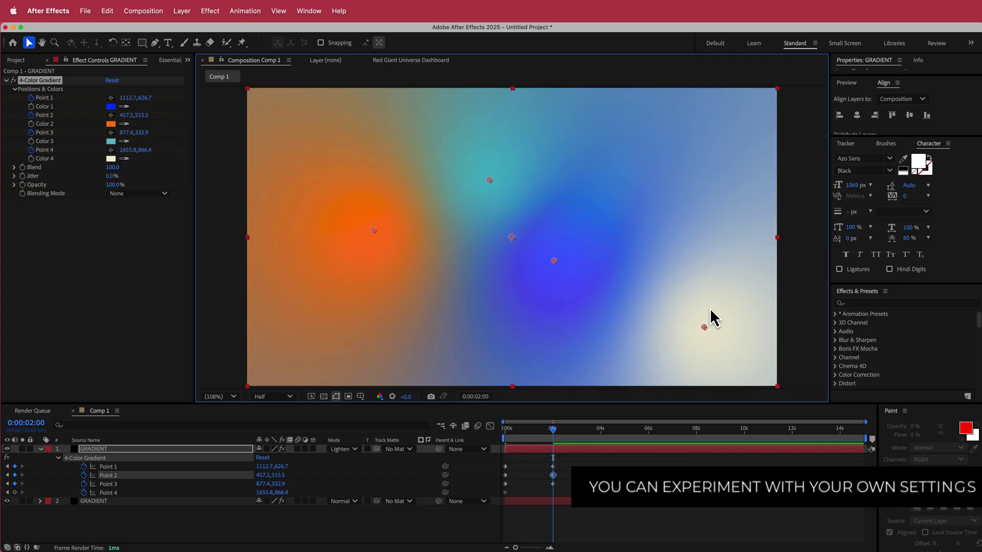
drag(704, 328, 427, 347)
Step: At about 4 s, move Points 3, 1, 4 and 2 to new positions
drag(554, 429, 602, 429)
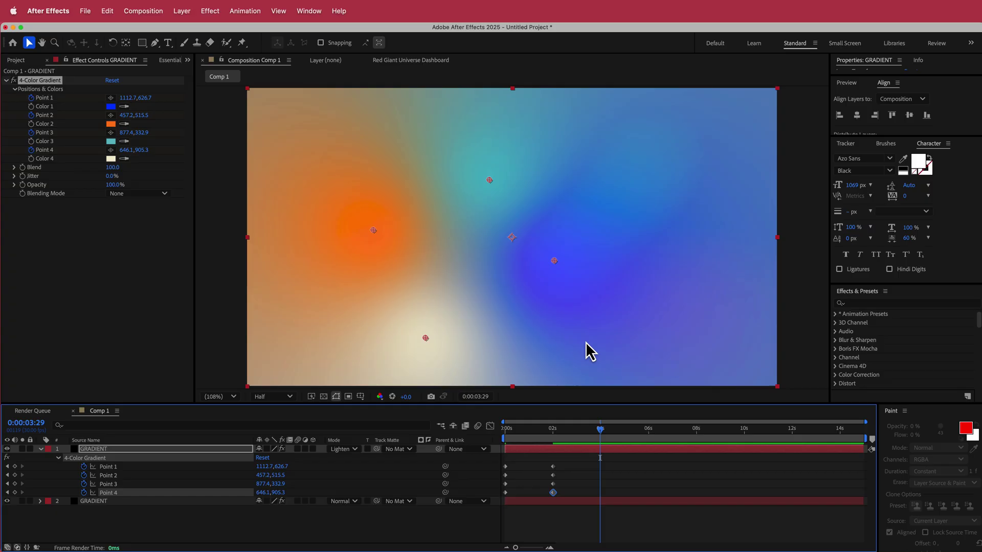
drag(490, 180, 695, 175)
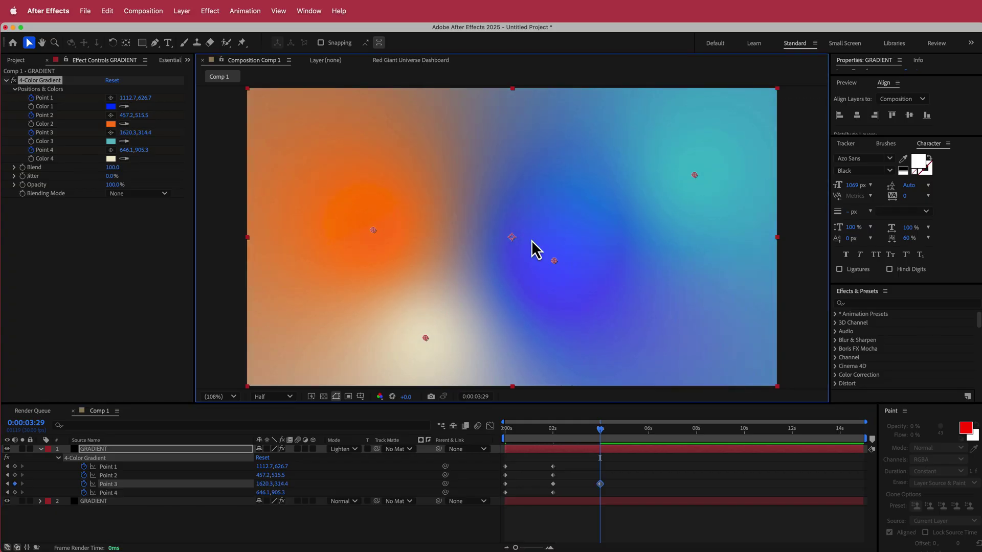
drag(555, 261, 541, 346)
drag(424, 338, 435, 264)
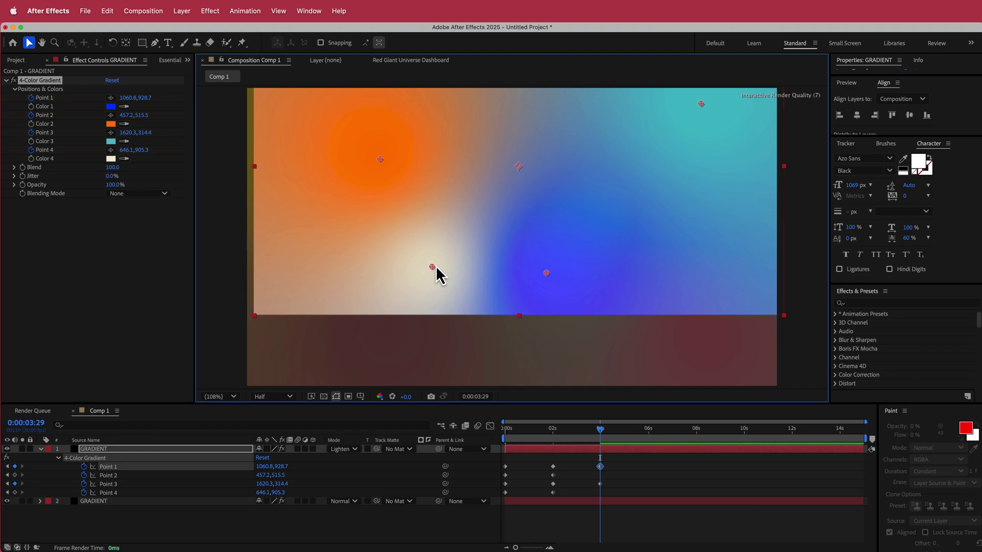
key(cmd+z)
drag(425, 338, 440, 176)
drag(379, 234, 448, 315)
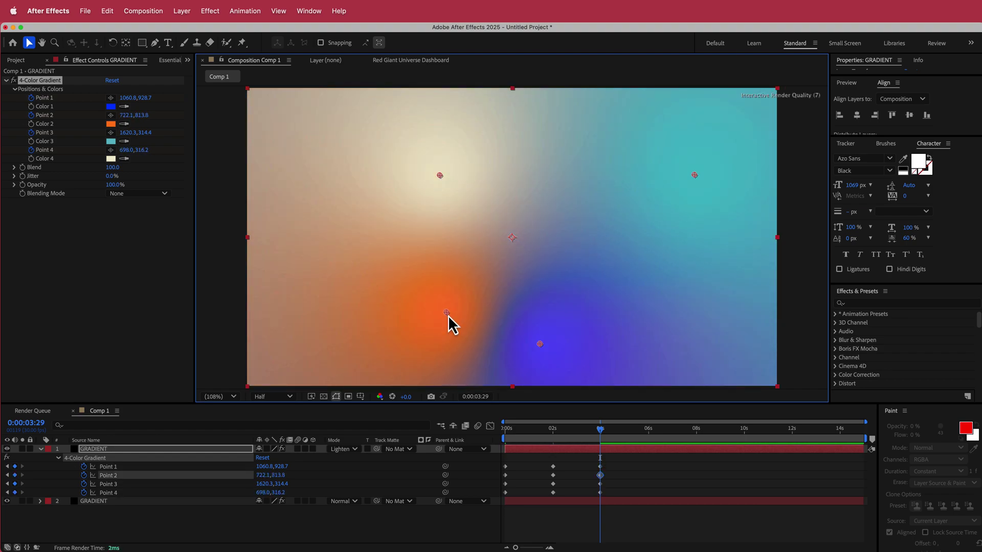
Step: At about 6 s, reposition the four points again, then select the point keyframes
drag(602, 431, 651, 430)
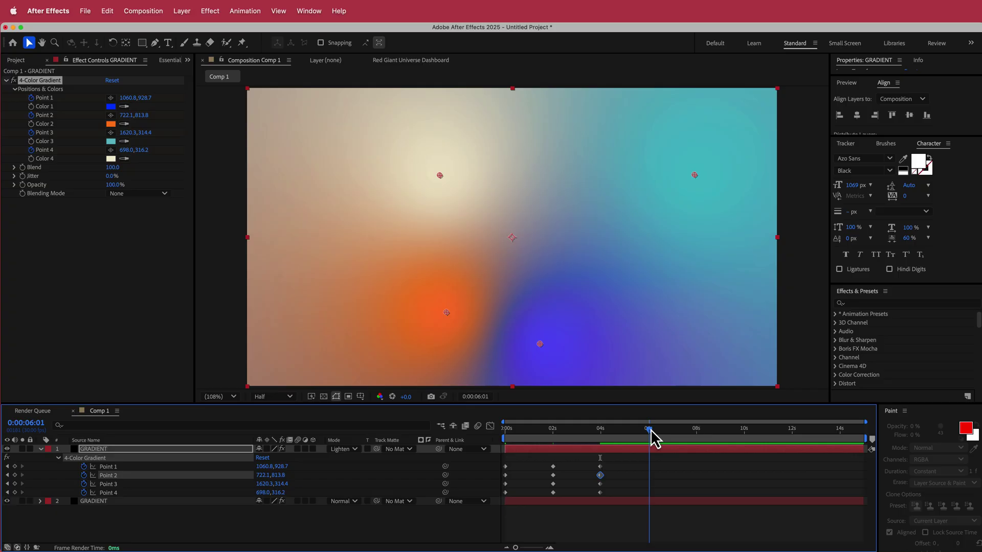
drag(452, 308, 607, 184)
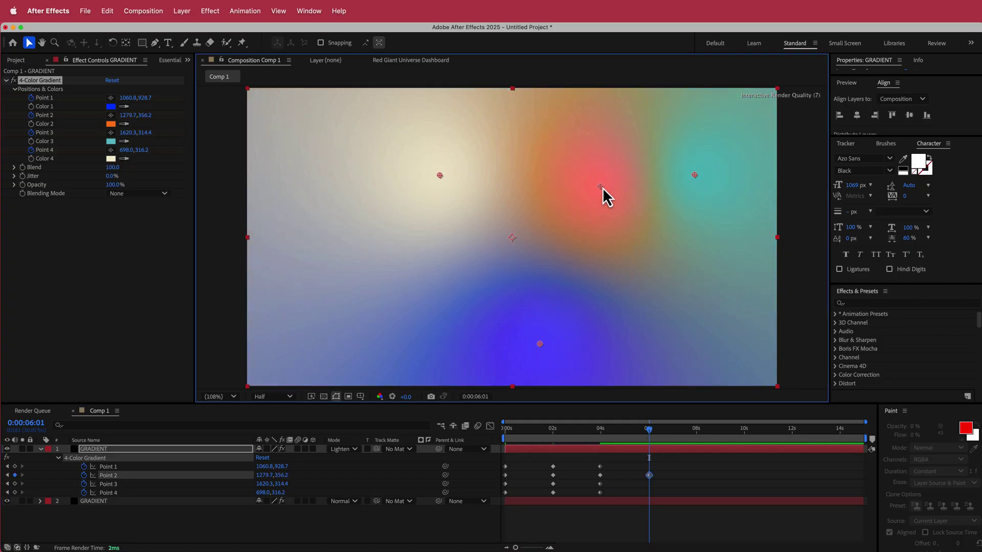
drag(539, 346, 362, 265)
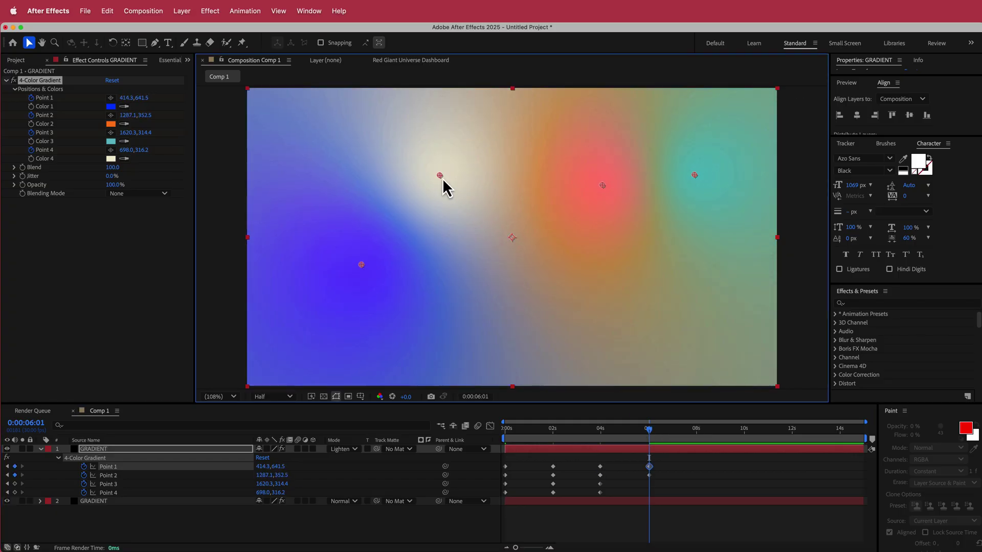
drag(439, 175, 403, 304)
drag(695, 175, 614, 326)
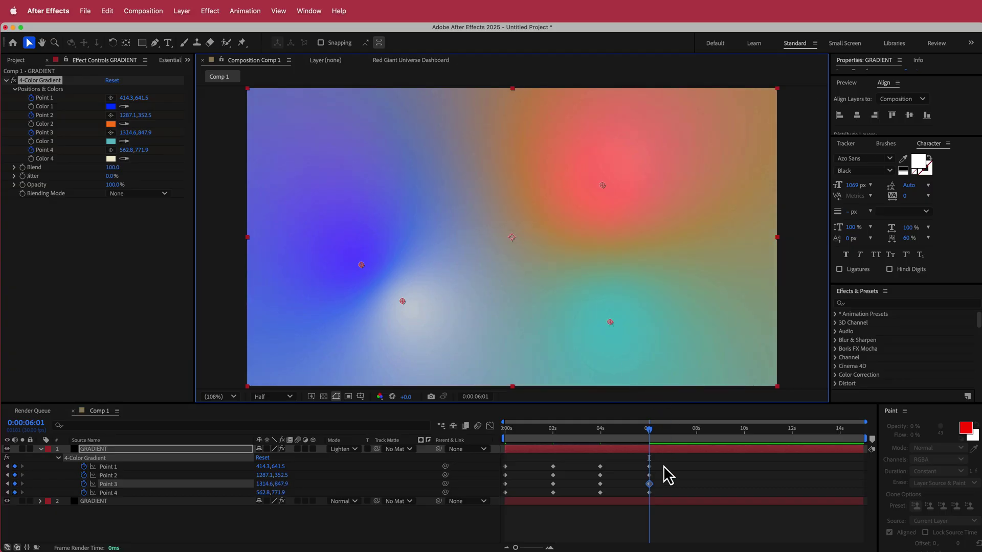
drag(676, 461, 544, 496)
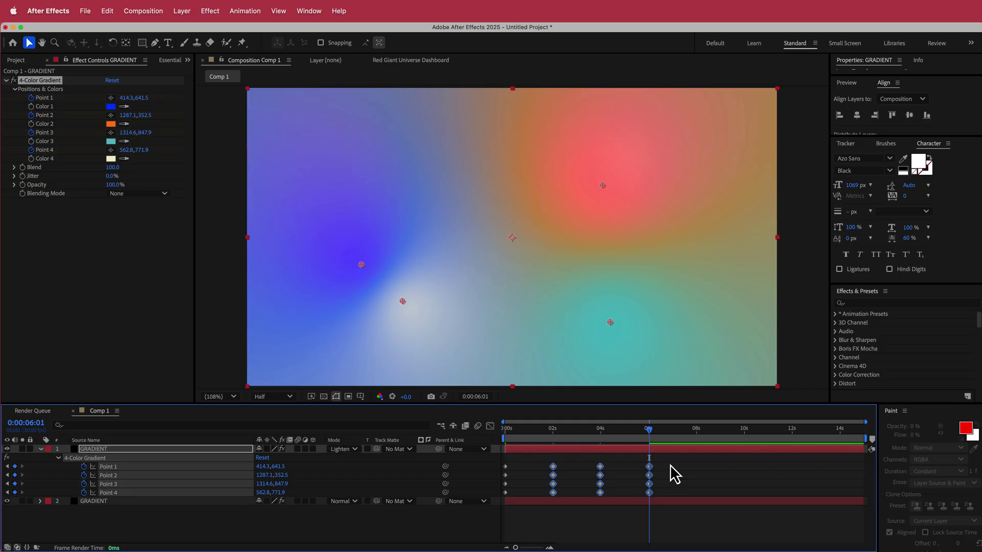
drag(646, 428, 696, 428)
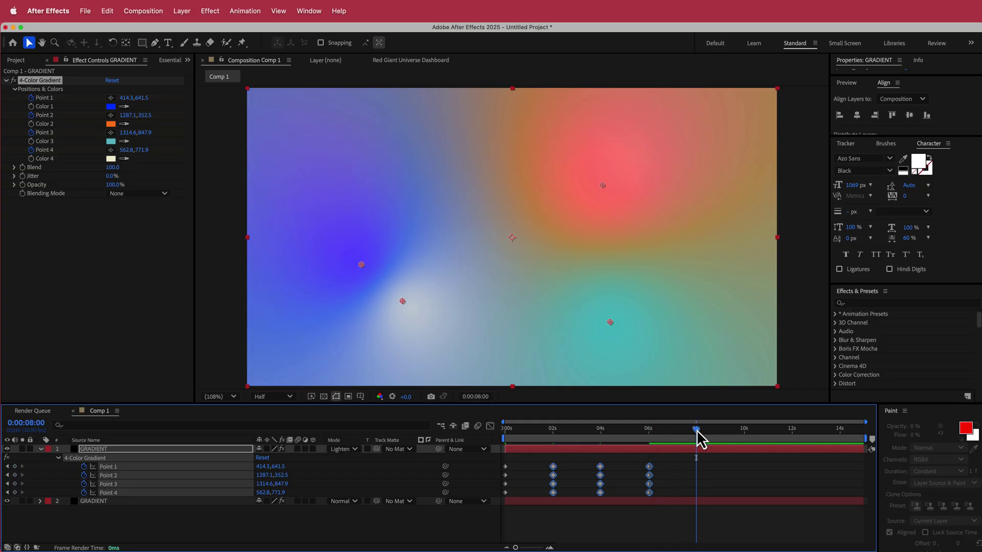
Step: Copy the 0 s point keyframes and paste them near the end so the animation loops
key(cmd+v)
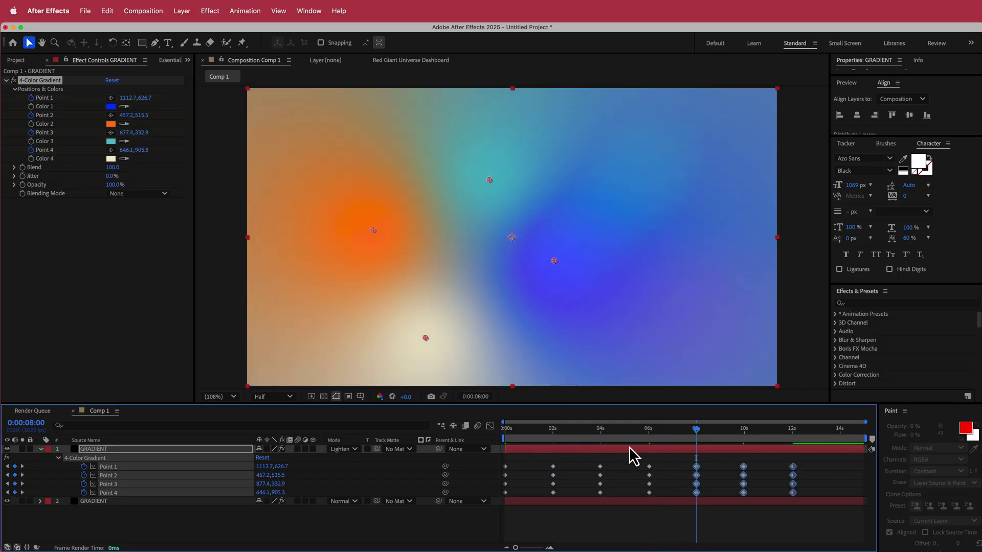
drag(522, 463, 509, 498)
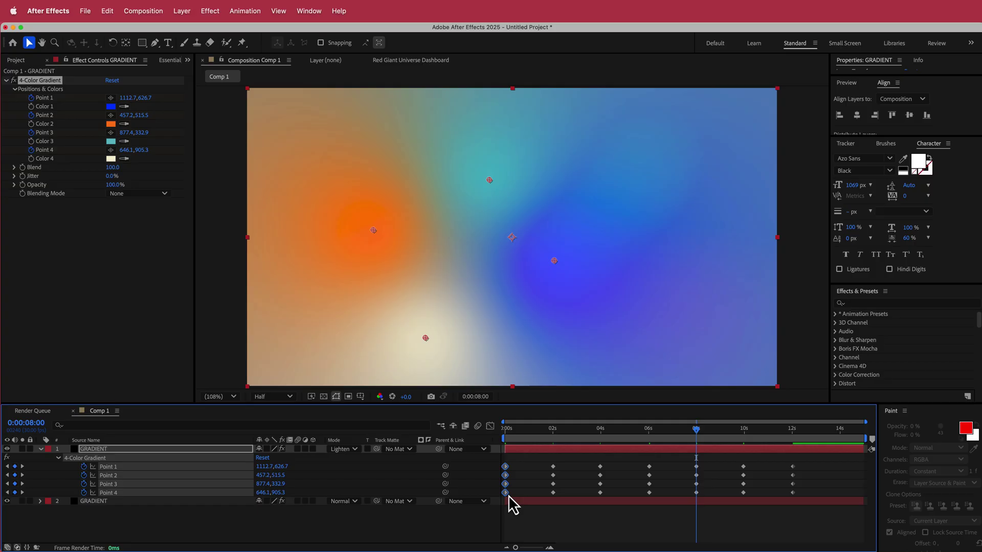
drag(721, 434, 500, 502)
key(super+v)
Step: Apply Easy Ease to all selected keyframes and preview the loop
click(253, 14)
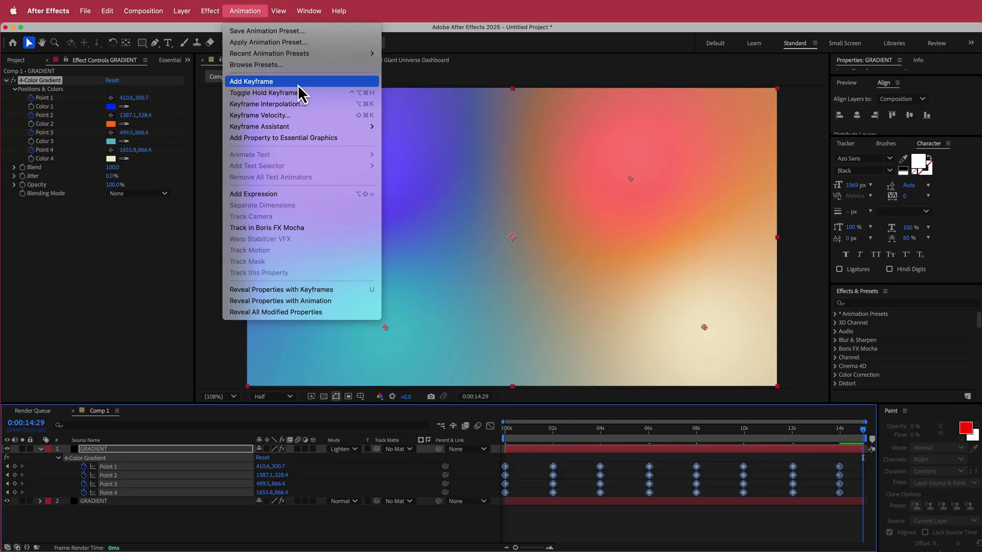
mouse_move(307, 128)
click(422, 161)
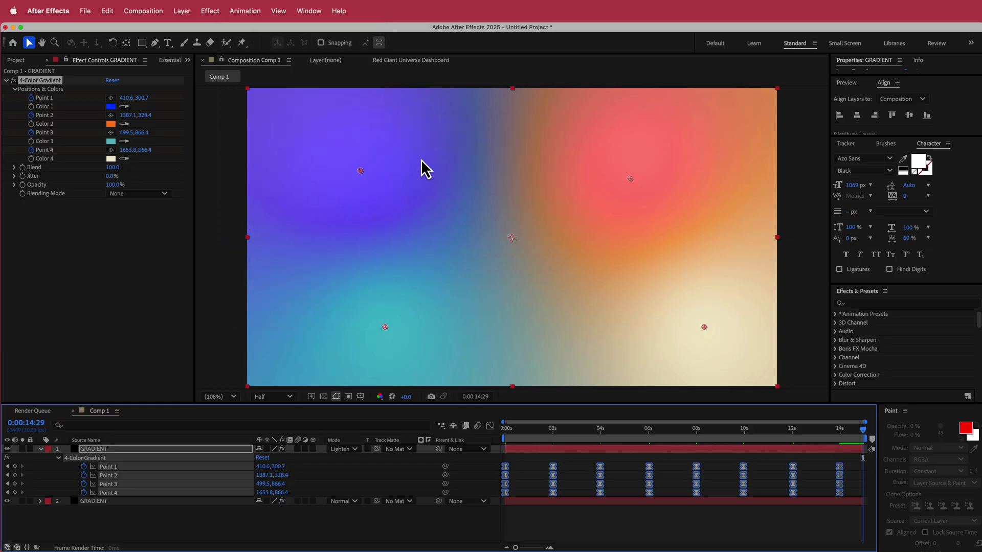
drag(512, 434, 491, 443)
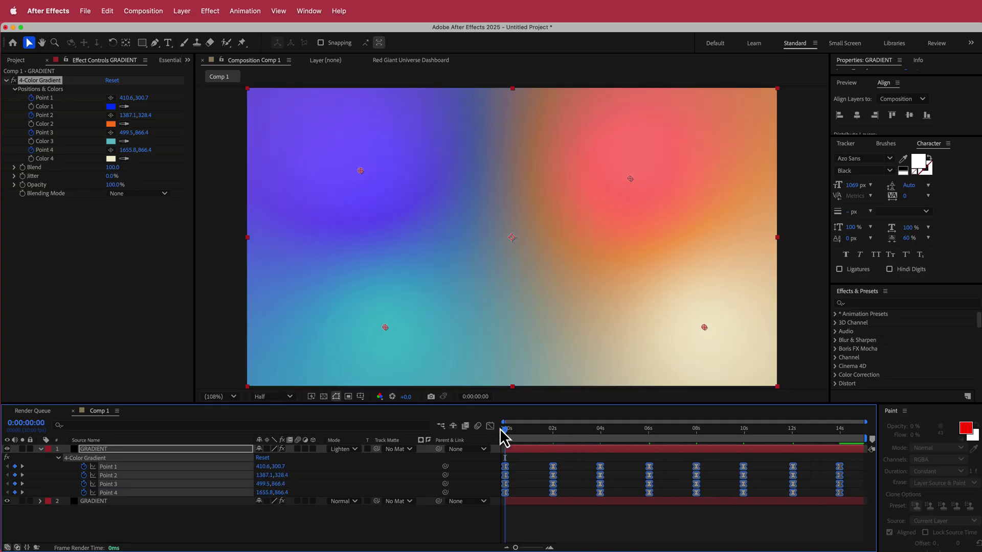
Step: Add a new adjustment layer and apply Mesh Warp to it
click(42, 450)
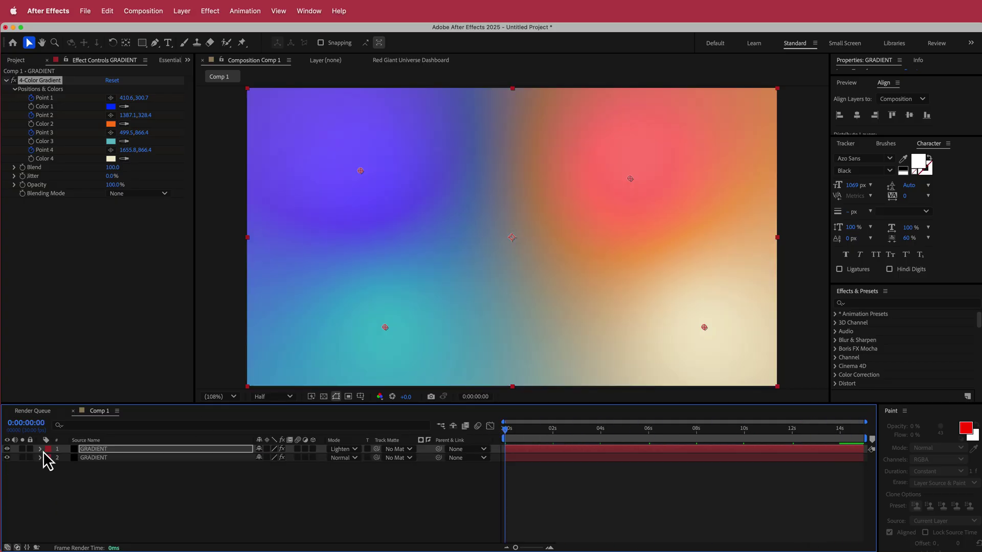
right_click(429, 451)
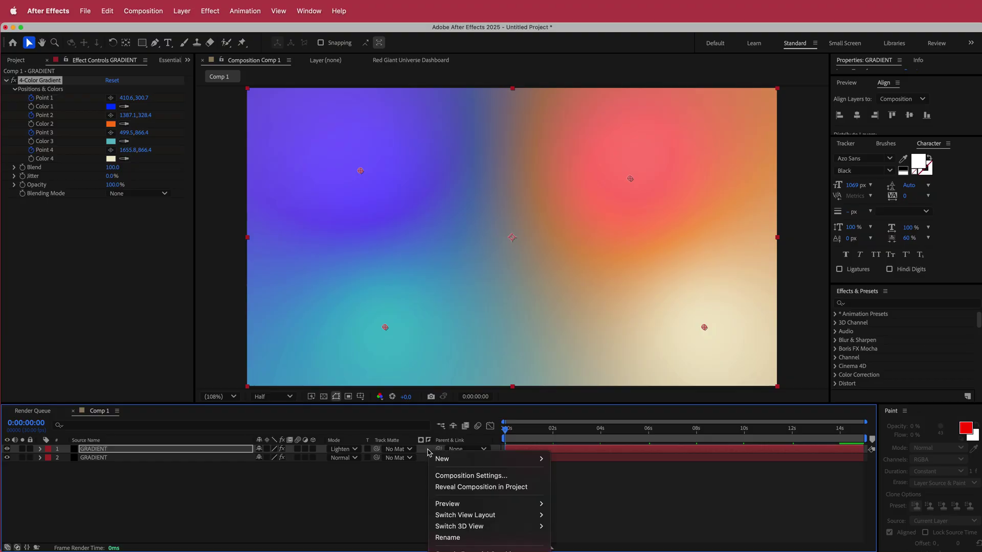
mouse_move(451, 459)
click(593, 543)
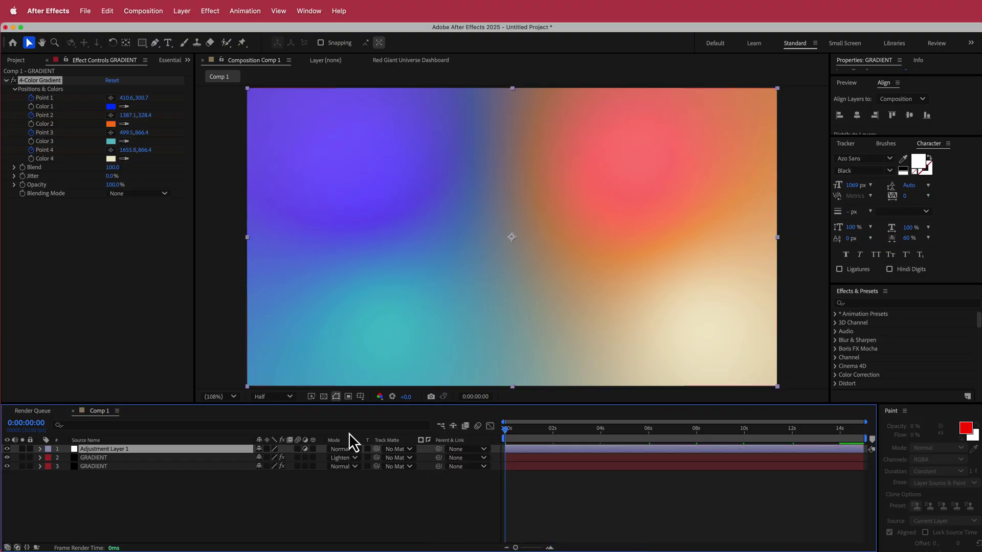
key(ctrl+space)
text(me)
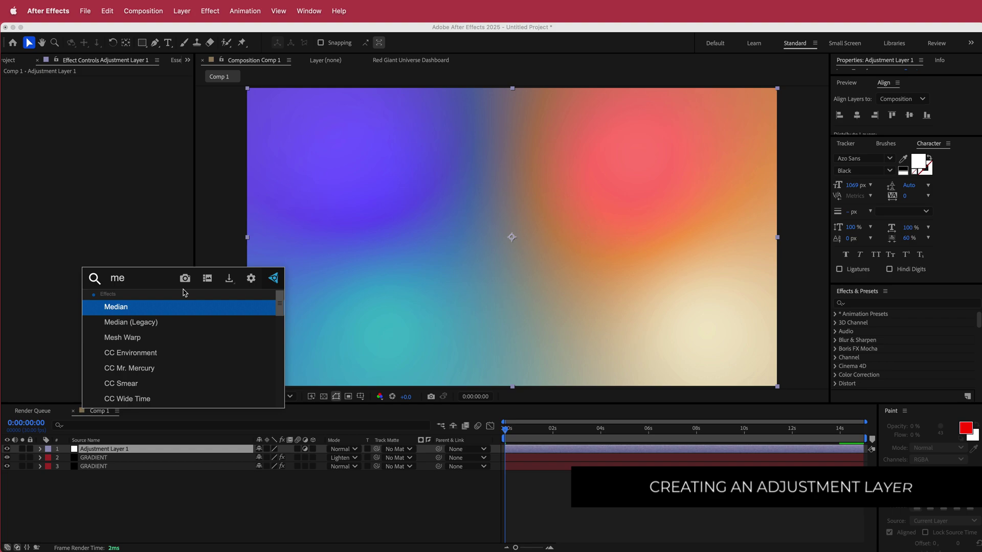
key(Down)
key(Down)
key(Return)
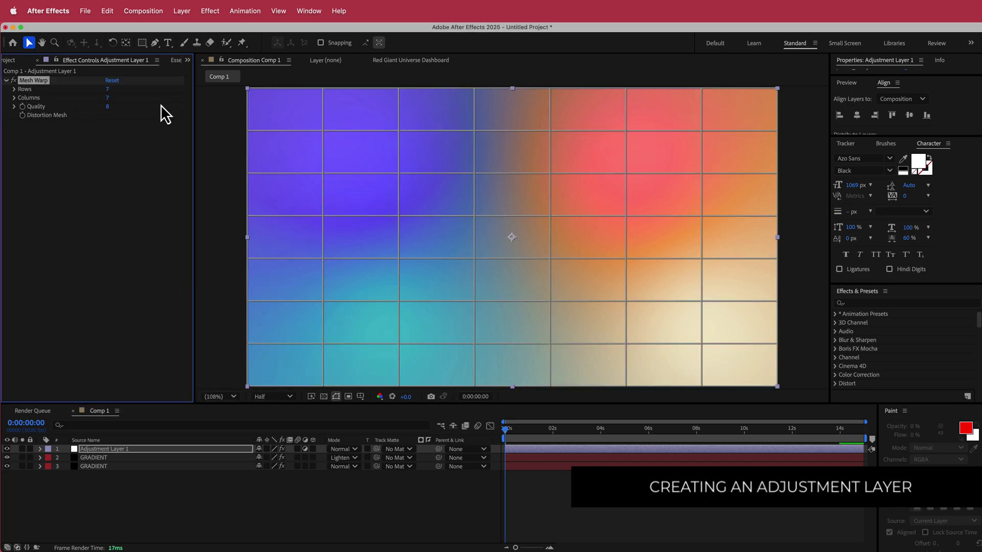
Step: Set the Mesh Warp to 3 rows and 3 columns
click(127, 94)
text(3)
key(Tab)
text(3)
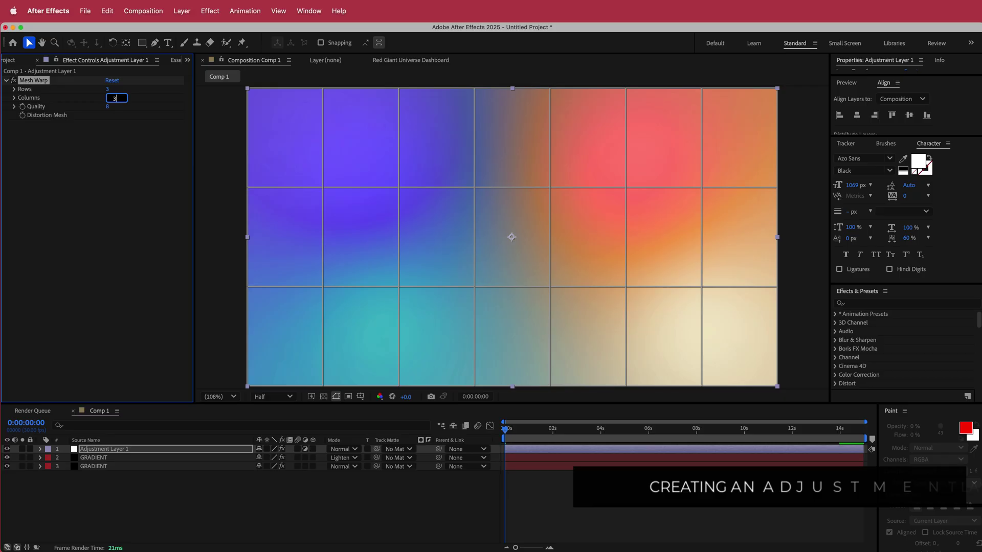
key(Tab)
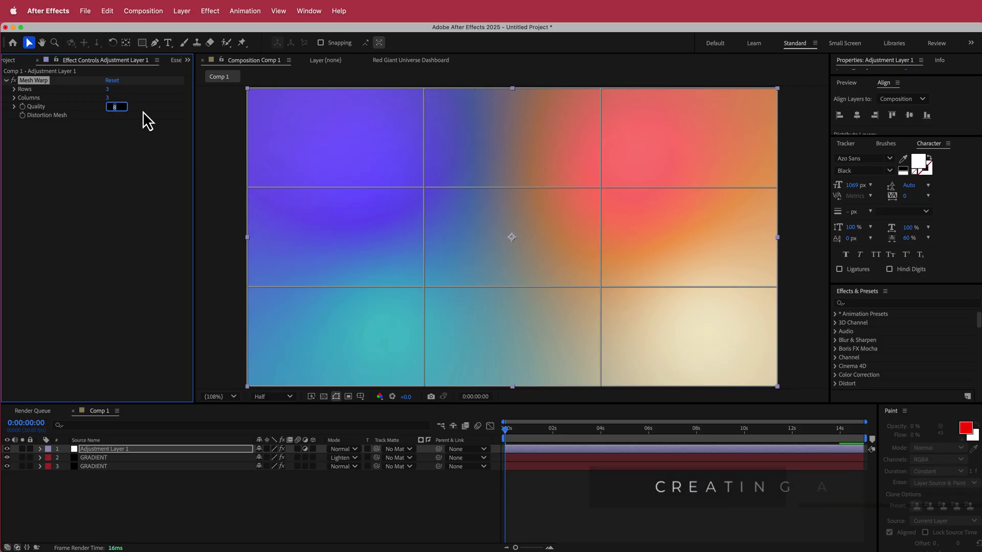
Step: Bend the mesh around the upper-left and lower-left inner vertices into curves
click(422, 186)
drag(422, 186, 379, 166)
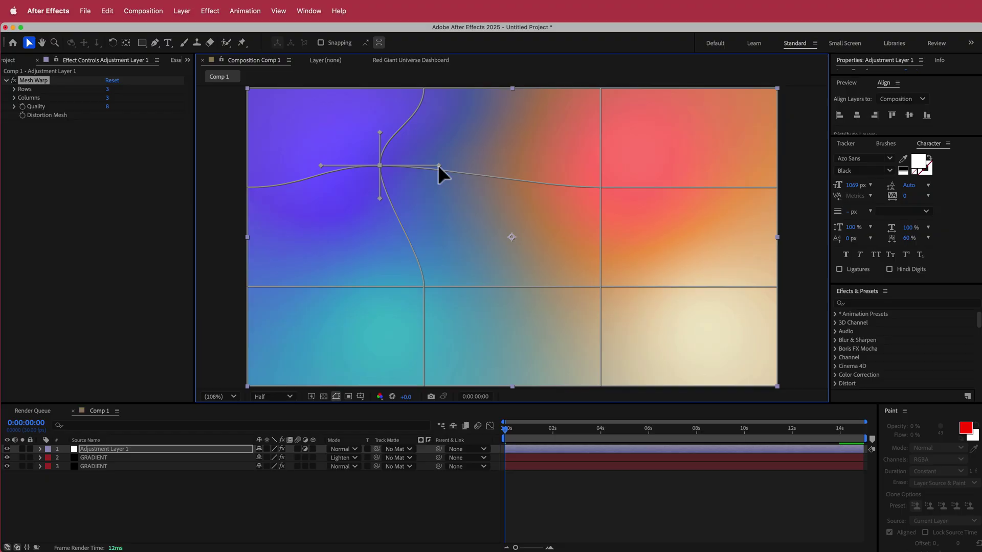
drag(438, 165, 333, 191)
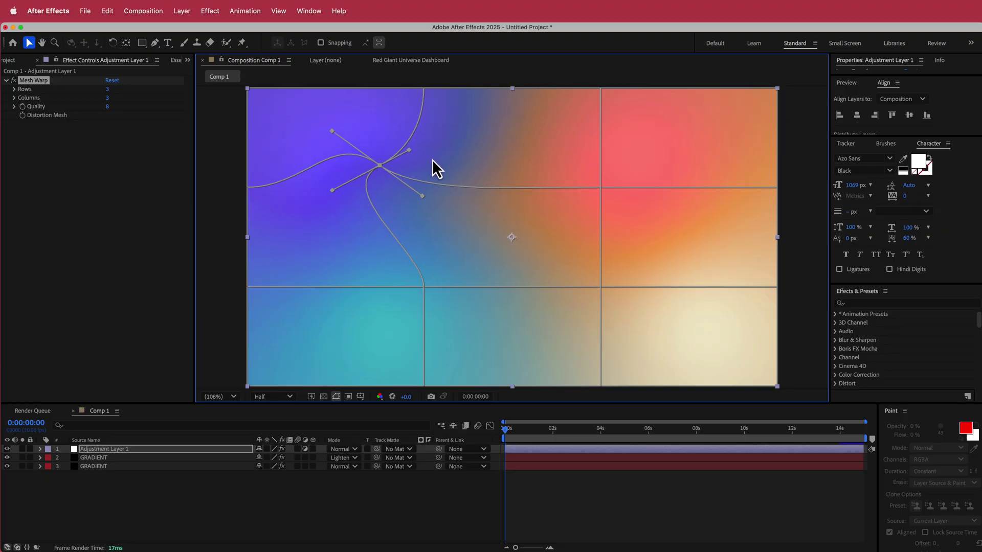
drag(424, 287, 384, 293)
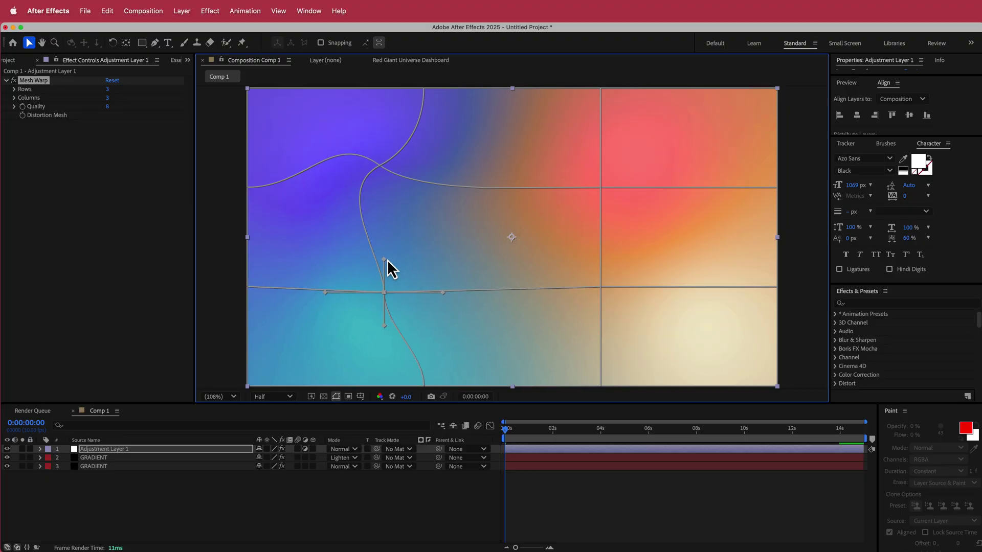
drag(387, 260, 439, 210)
drag(440, 292, 453, 335)
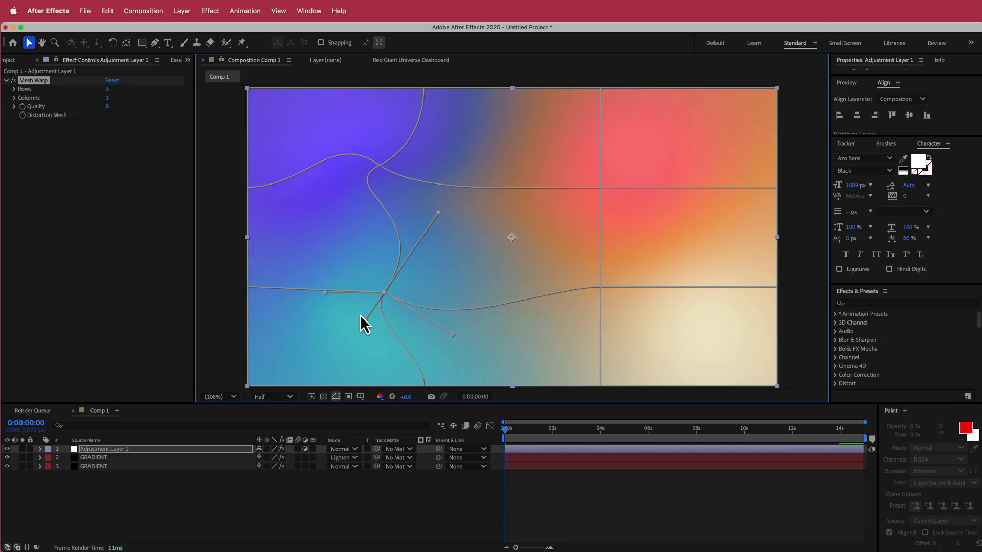
drag(366, 320, 289, 348)
drag(325, 293, 322, 237)
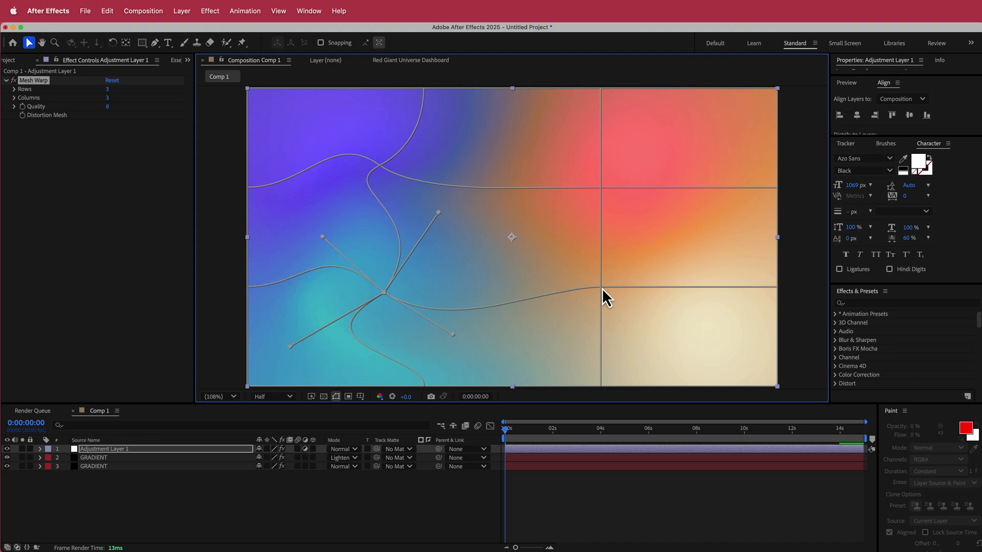
Step: Reshape the curves around the right-side vertices and preview the swirl at 5:04
drag(603, 288, 620, 229)
drag(565, 310, 611, 306)
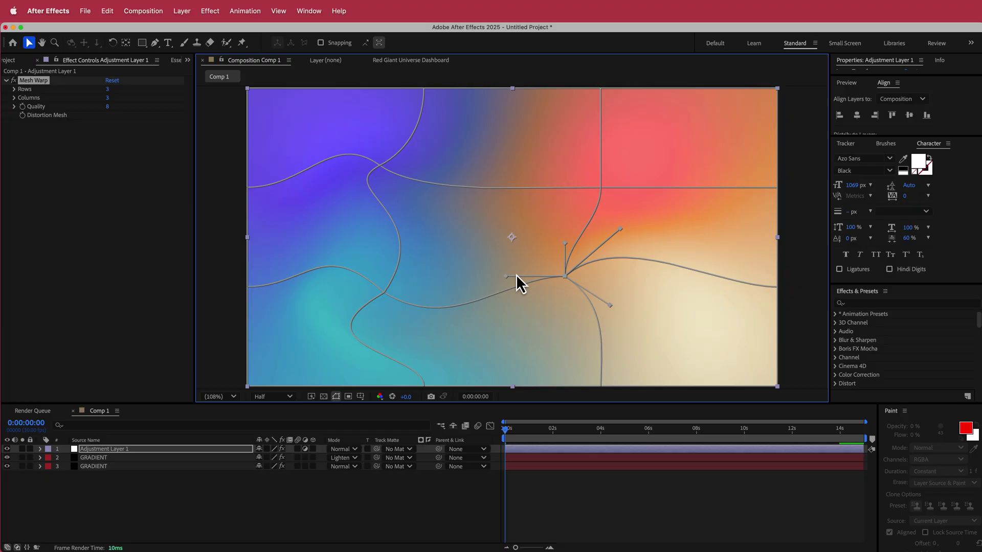
drag(506, 277, 535, 263)
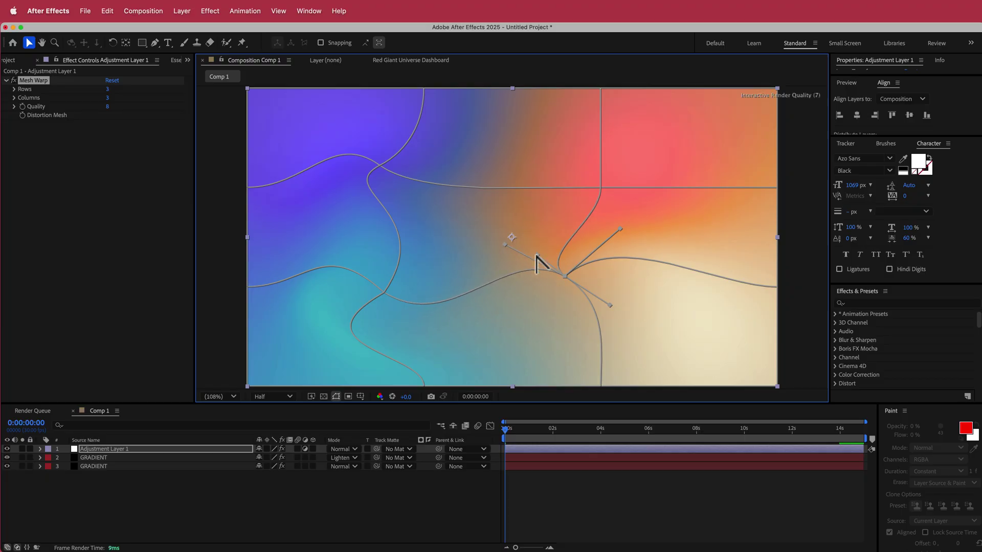
drag(605, 191, 556, 182)
key(super+z)
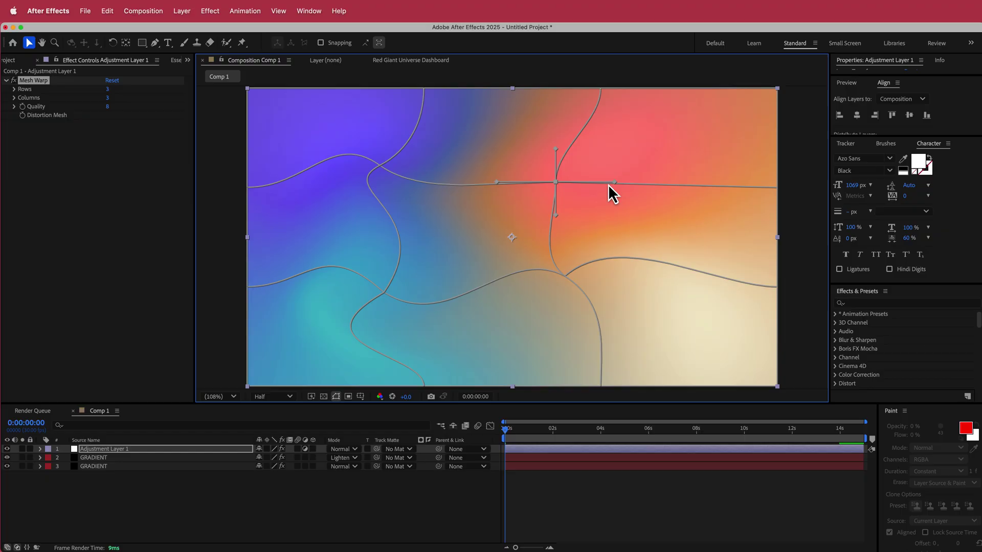
drag(556, 217, 528, 228)
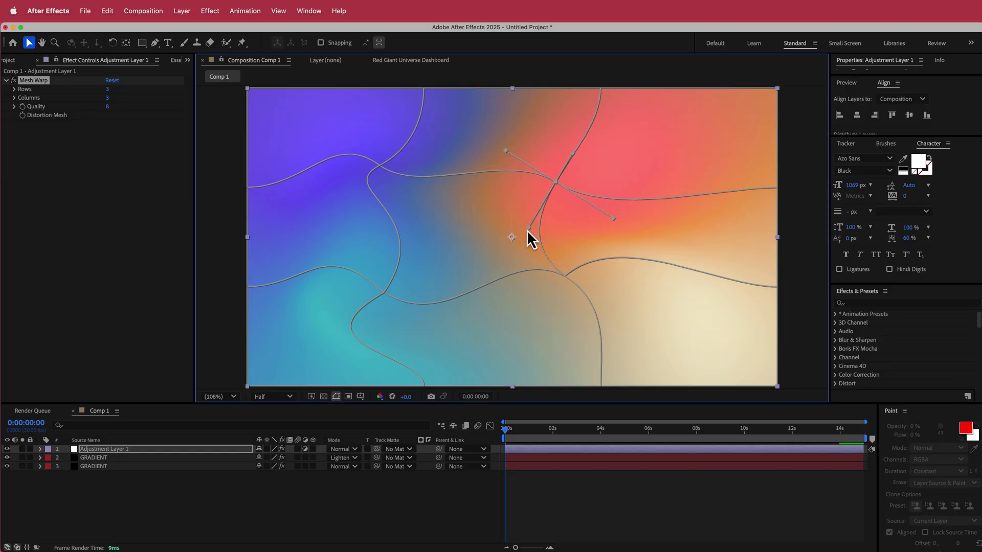
mouse_move(503, 436)
mouse_down()
mouse_move(859, 438)
mouse_move(507, 439)
mouse_up()
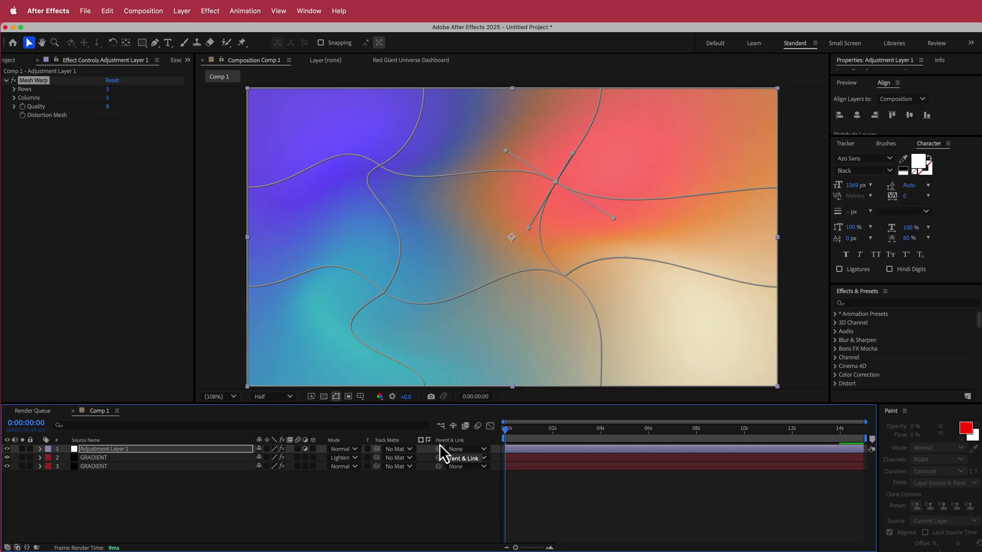
Step: Add a second adjustment layer and apply Turbulent Displace to it
right_click(426, 449)
mouse_move(455, 458)
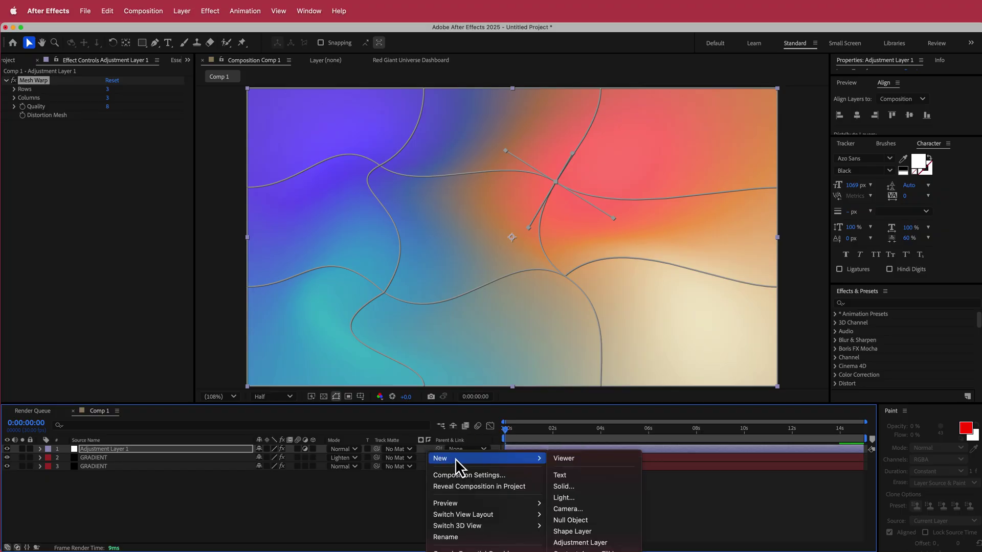
click(588, 541)
key(ctrl+space)
text(tu)
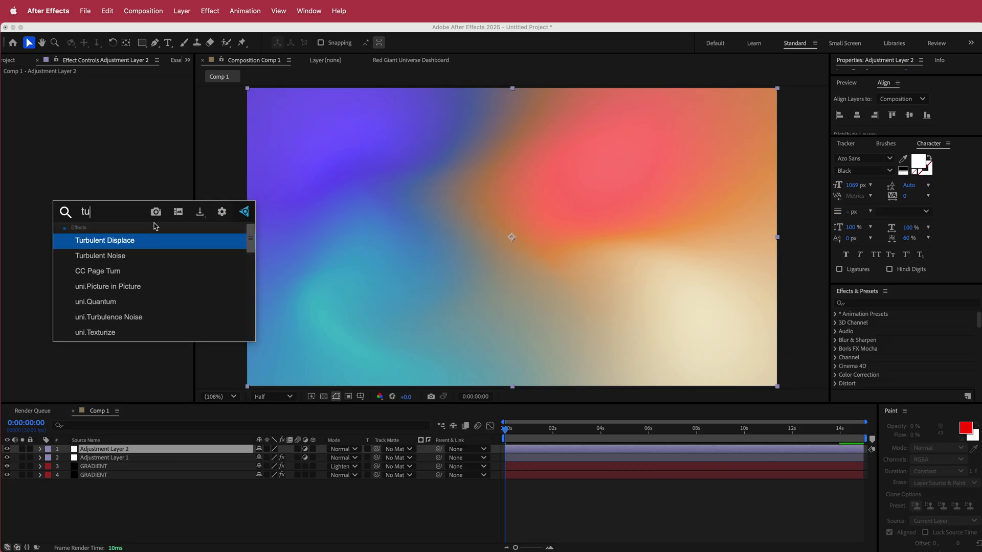
key(Return)
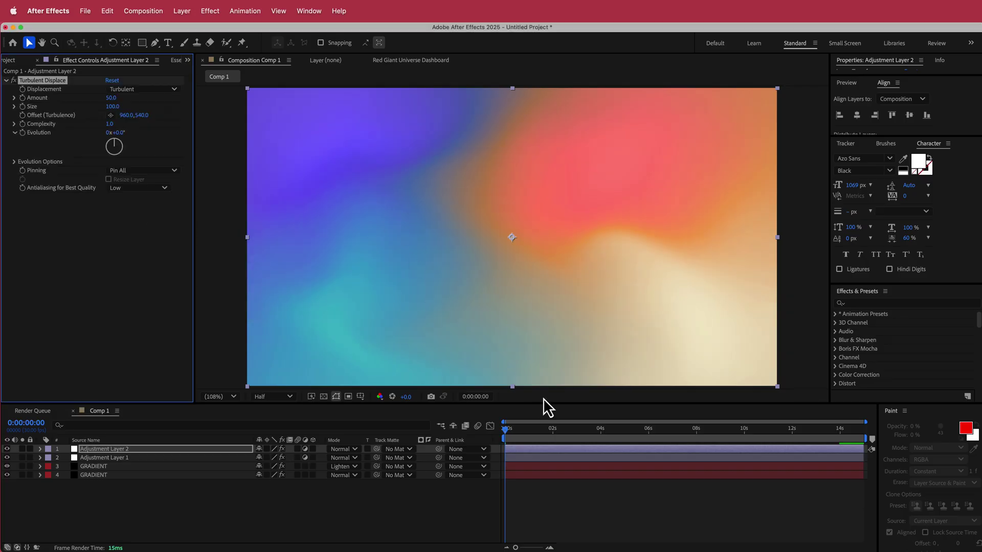
Step: Set Turbulent Displace Amount to 120 and Size to 300, then scrub Size to 398
drag(508, 439, 694, 429)
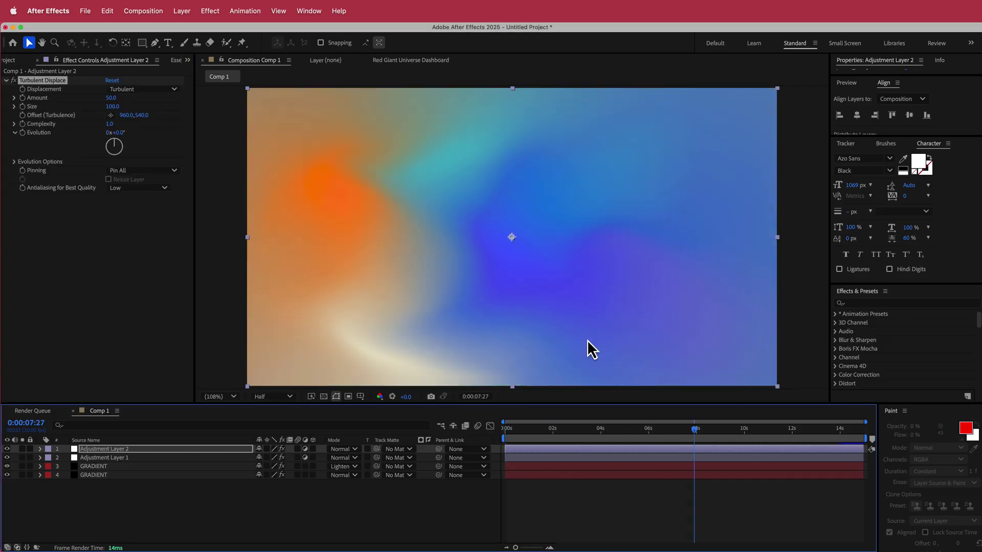
click(119, 98)
text(120)
key(Return)
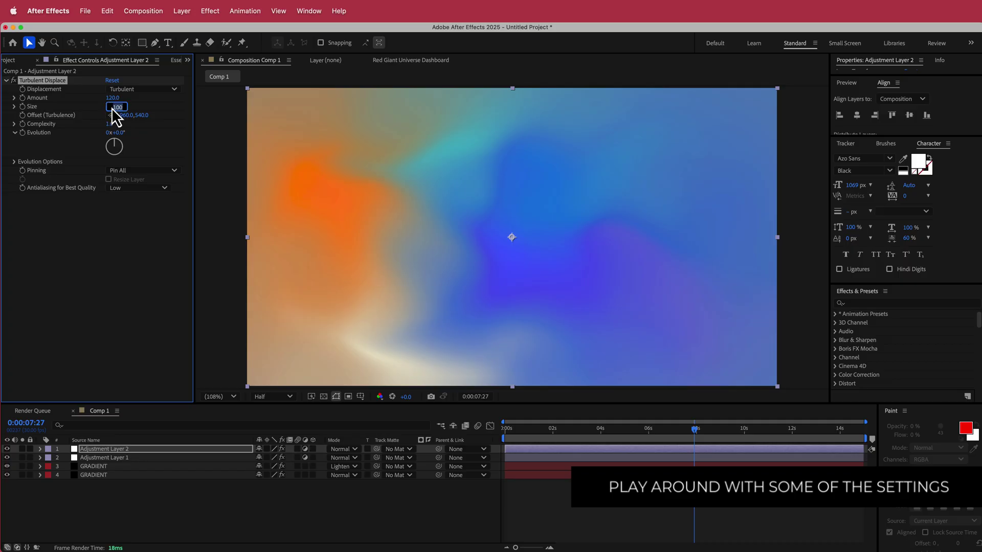
text(300)
key(Return)
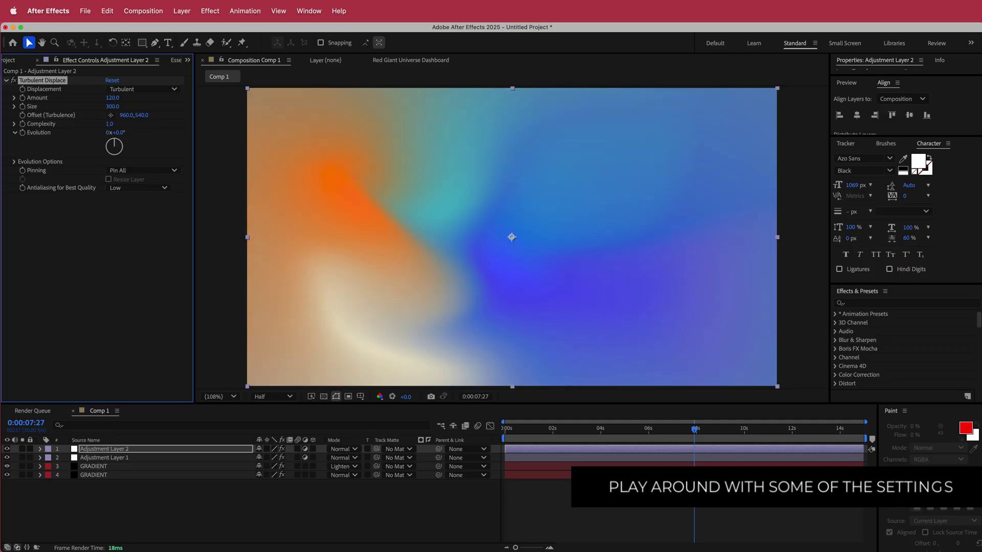
drag(113, 106, 160, 108)
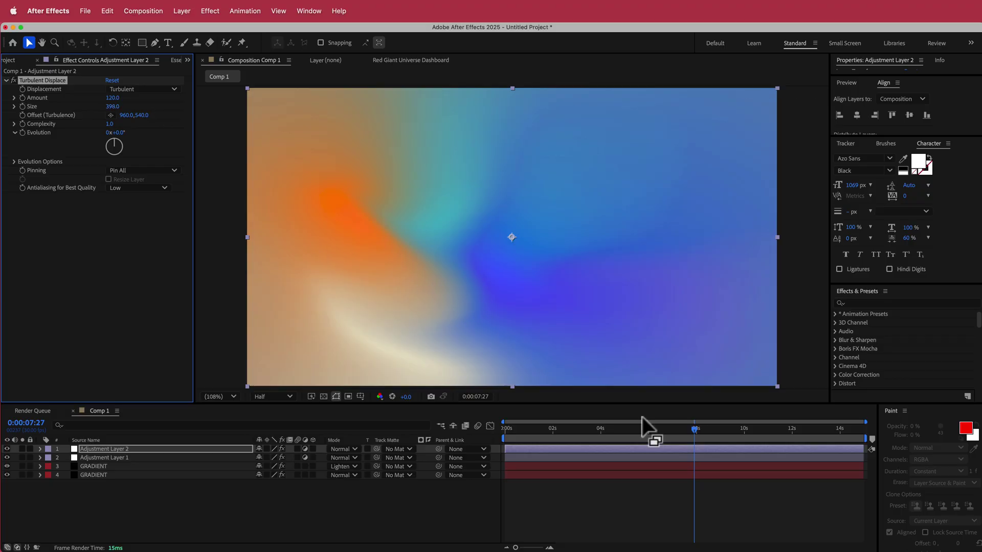
drag(698, 430, 535, 428)
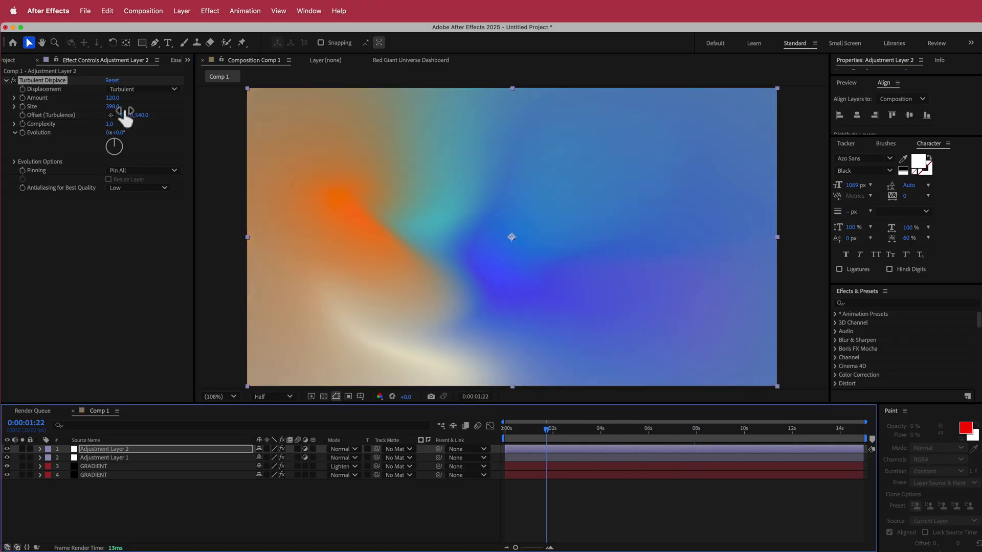
Step: Adjust the displacement Amount to about 208 to remove the black gap, and preview the result
drag(110, 98, 223, 99)
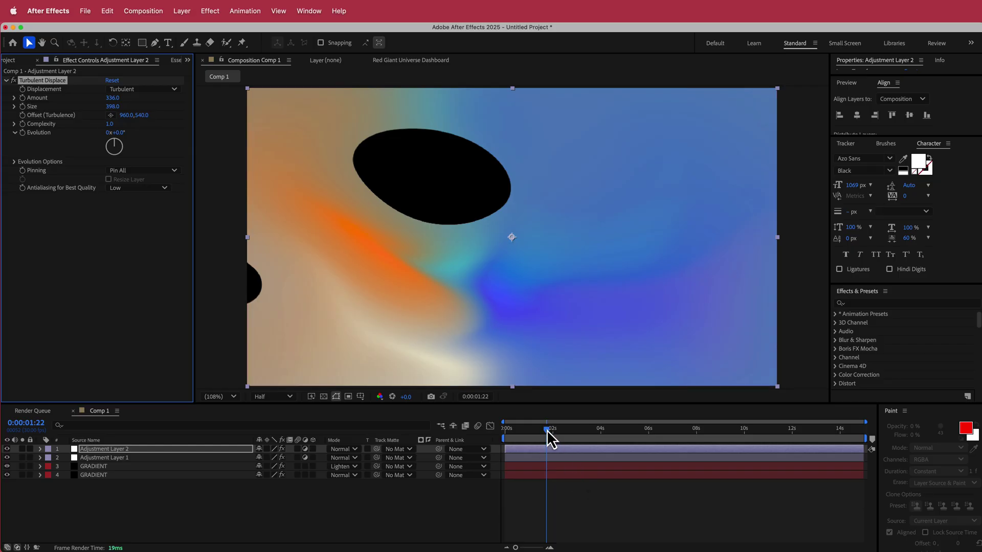
drag(548, 430, 650, 430)
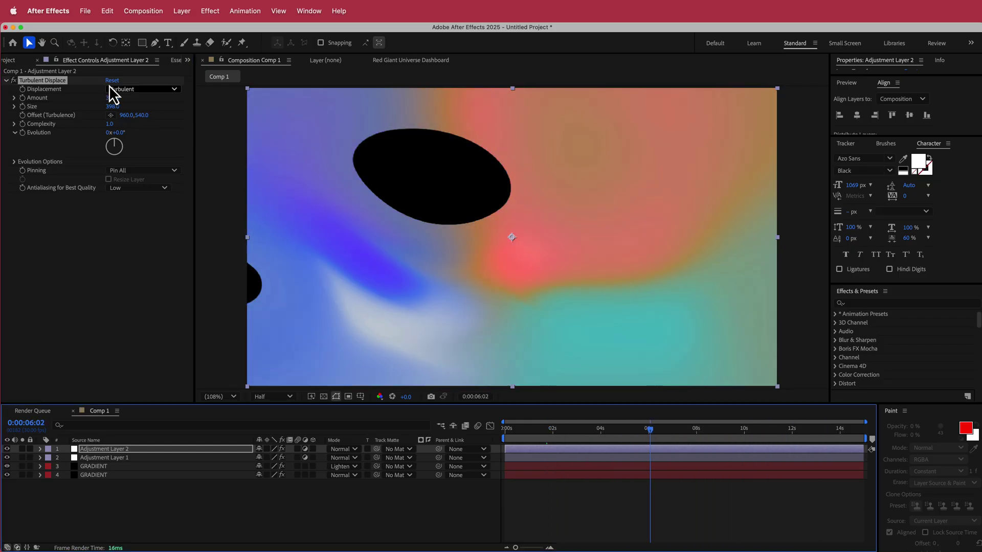
drag(112, 97, 61, 103)
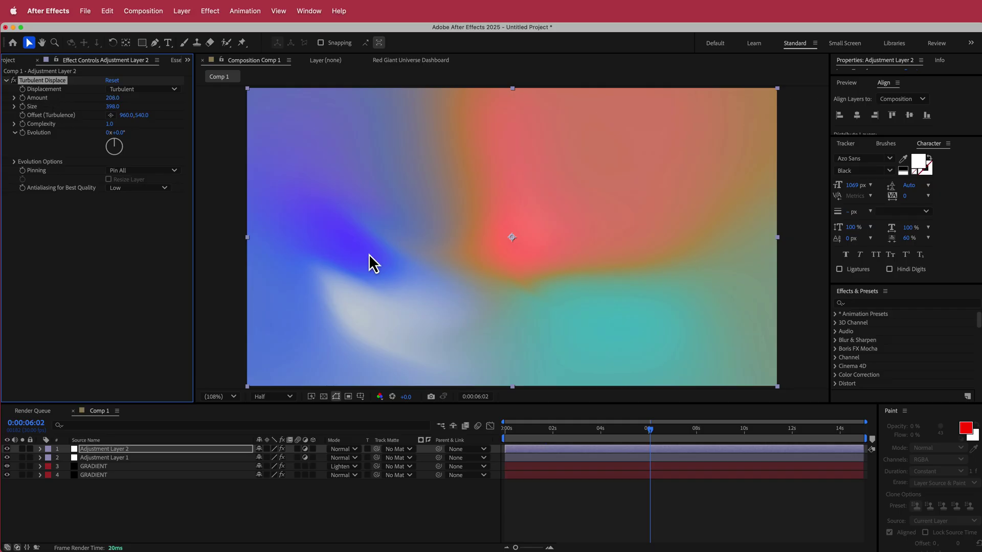
drag(643, 434, 502, 428)
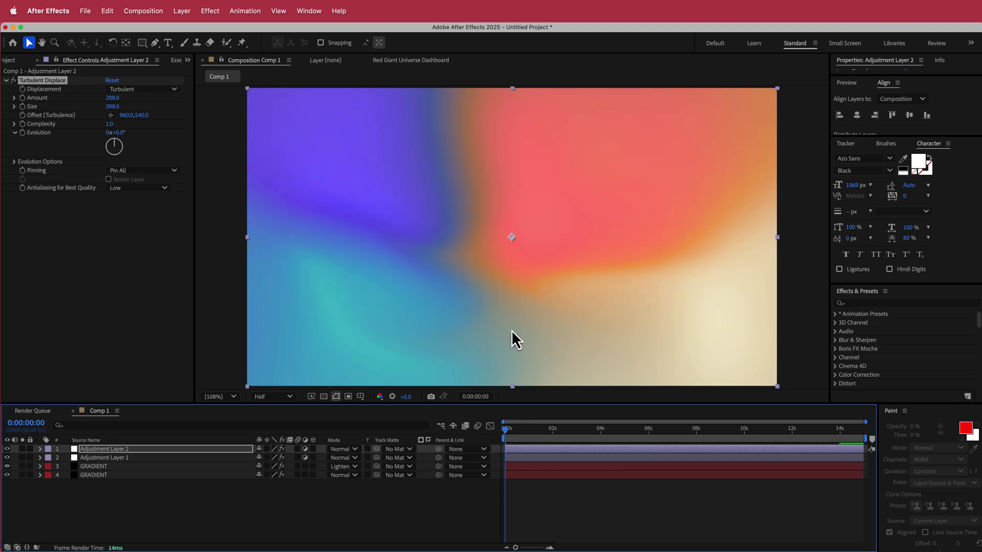
key(space)
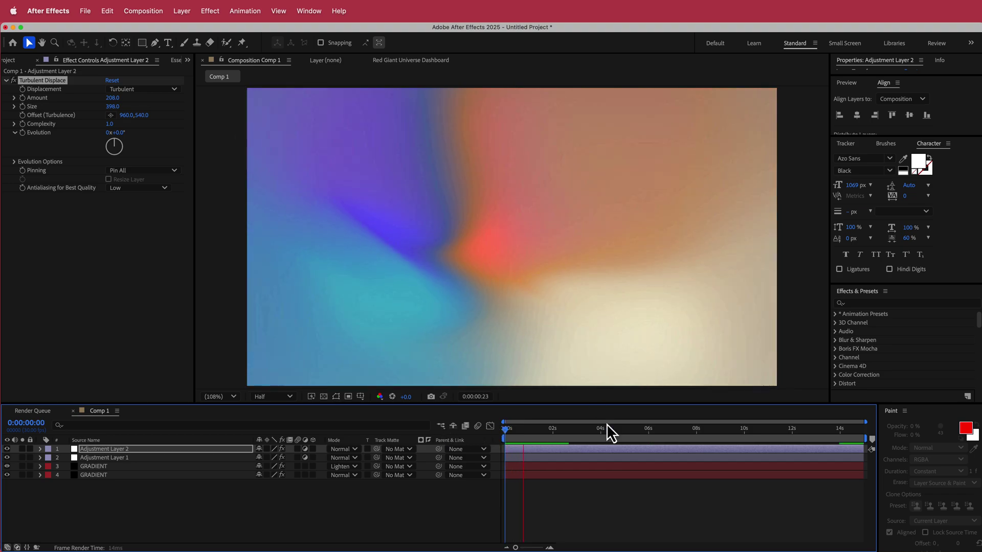
key(space)
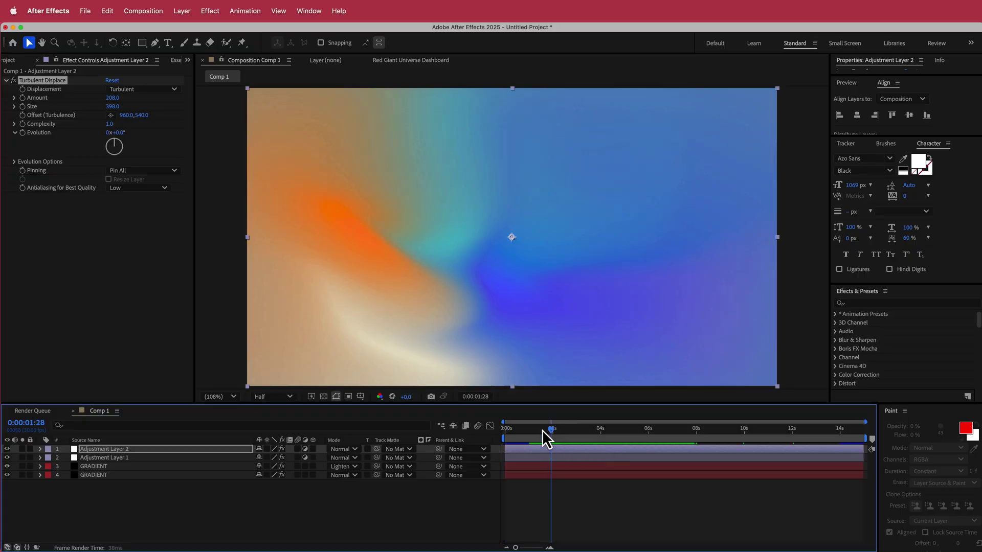
Step: Keyframe Evolution from 0 at the comp start to 2 revolutions at the end
drag(543, 430, 474, 427)
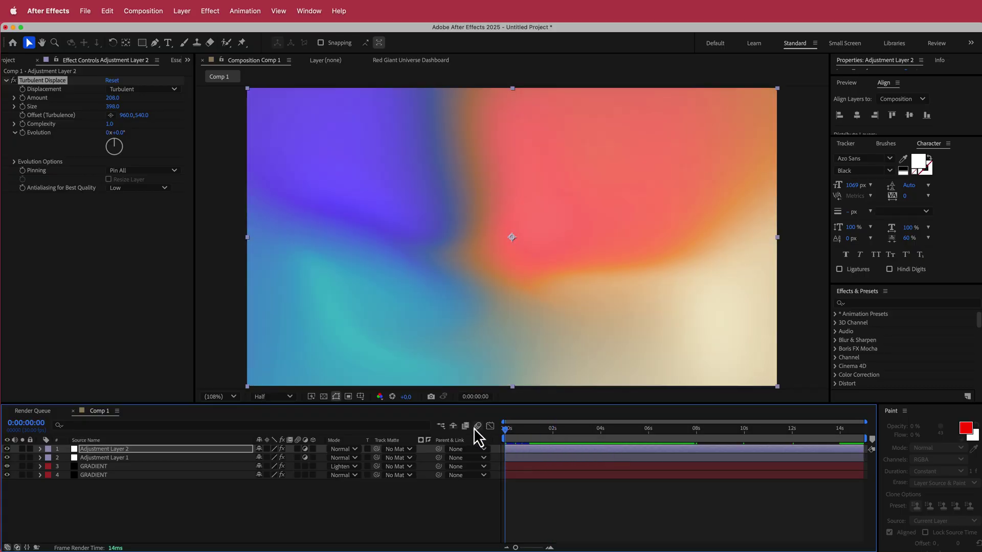
click(23, 133)
key(u)
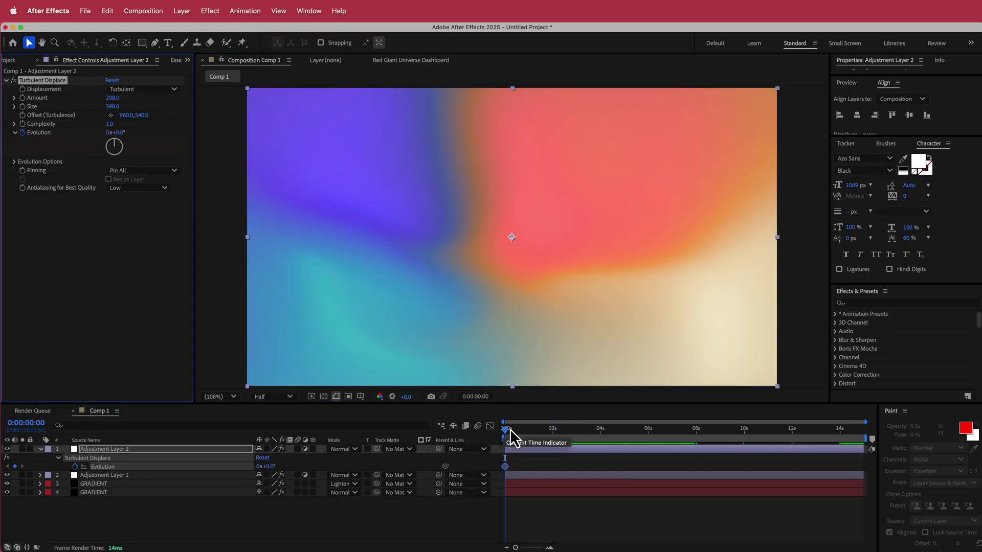
drag(511, 429, 907, 424)
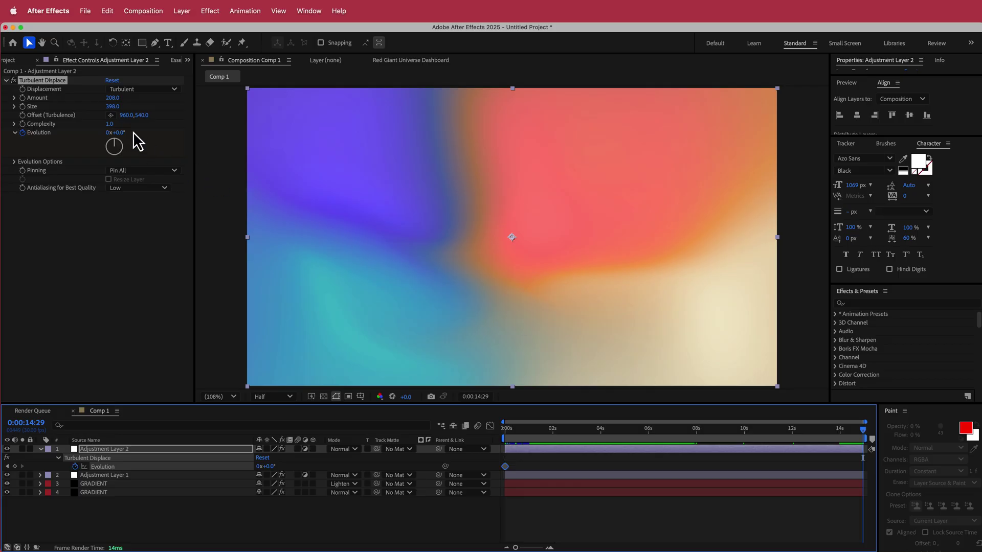
click(109, 132)
text(2)
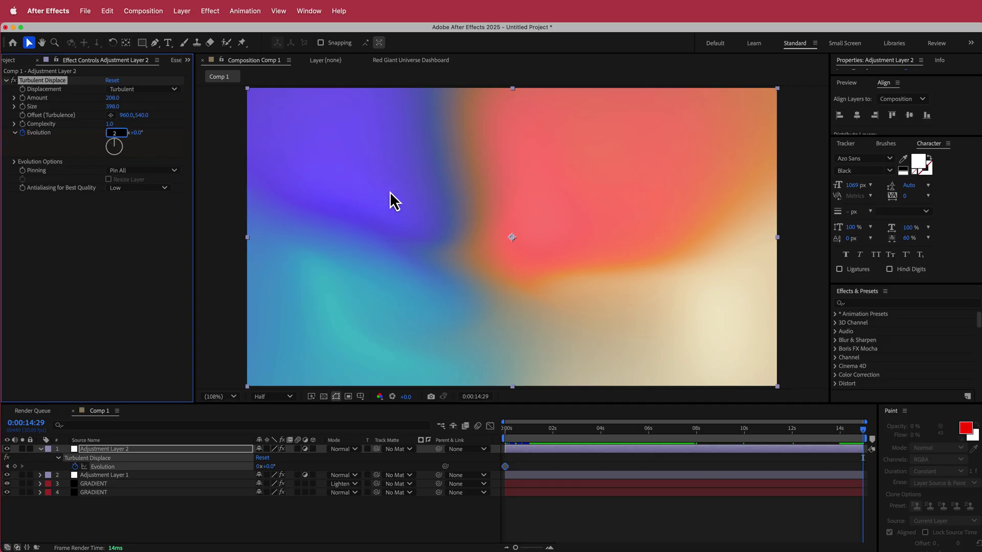
key(Return)
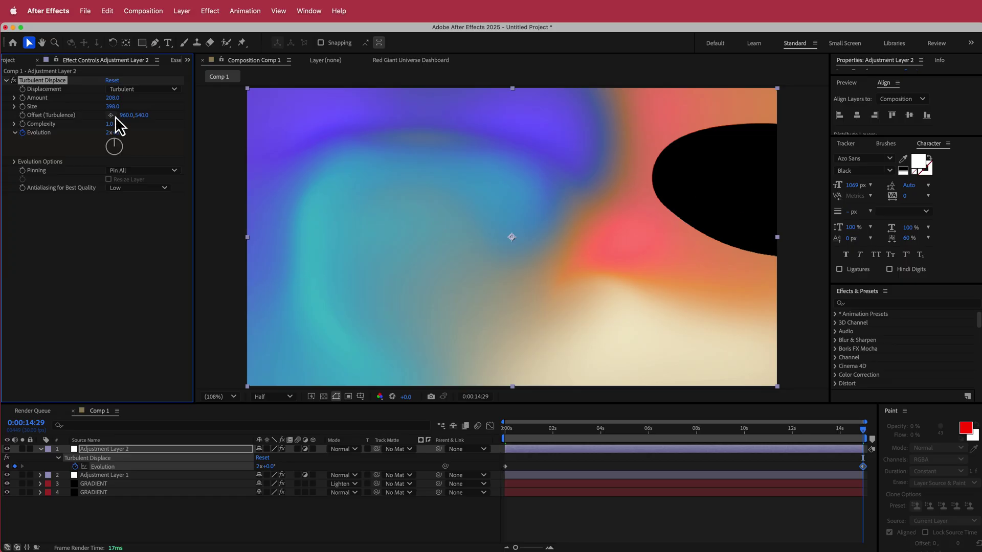
Step: Lower the displacement Amount to 103 to remove the black hole, then preview
drag(112, 98, 72, 101)
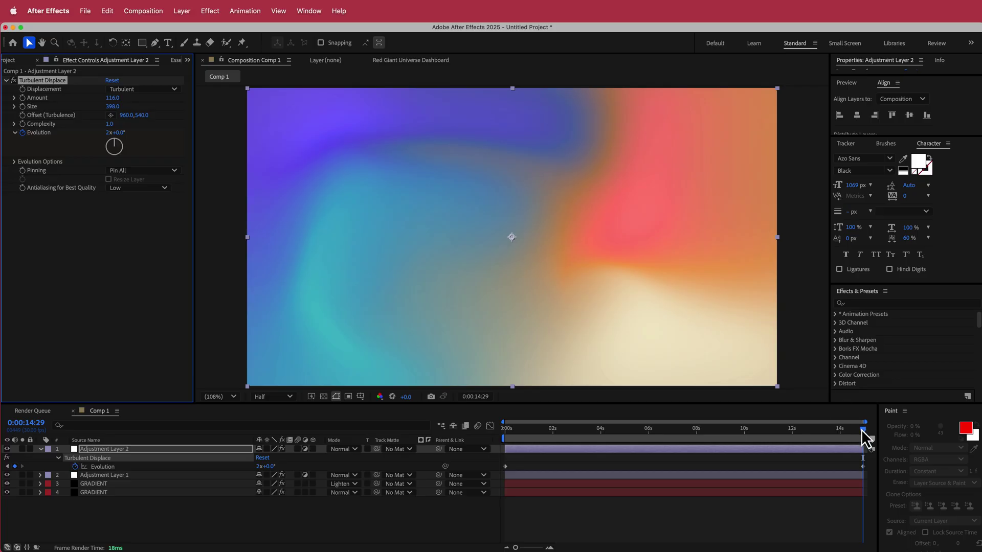
drag(861, 429, 779, 422)
drag(112, 97, 105, 98)
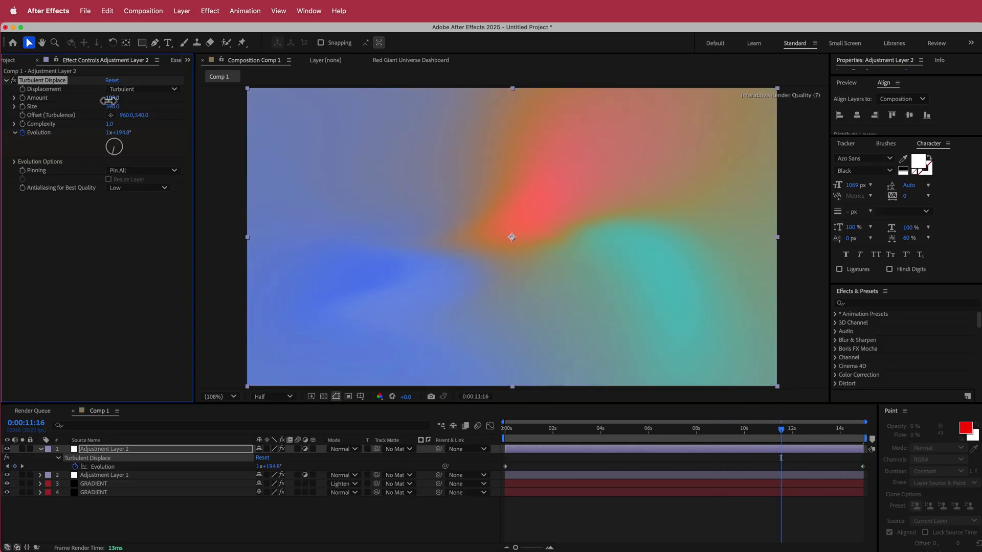
drag(783, 432, 484, 441)
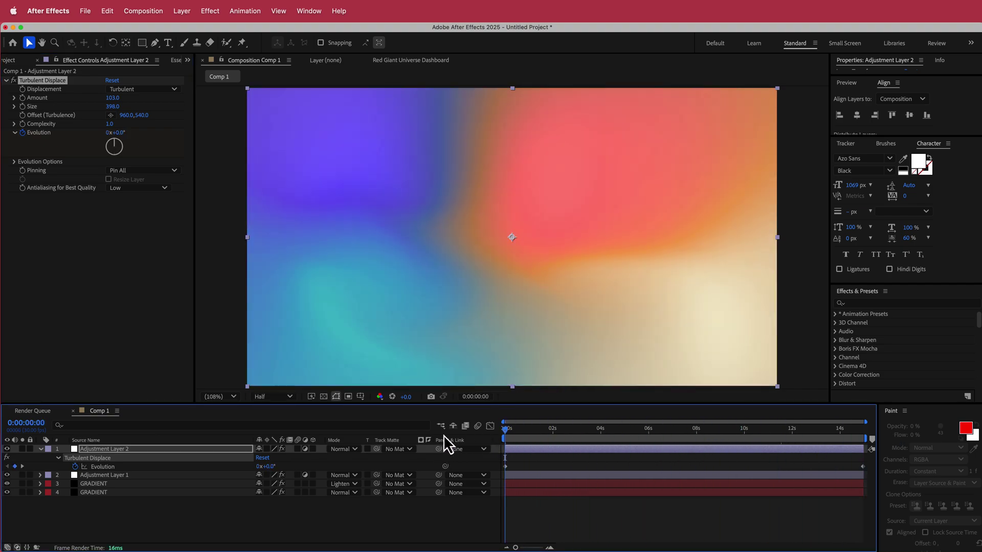
key(space)
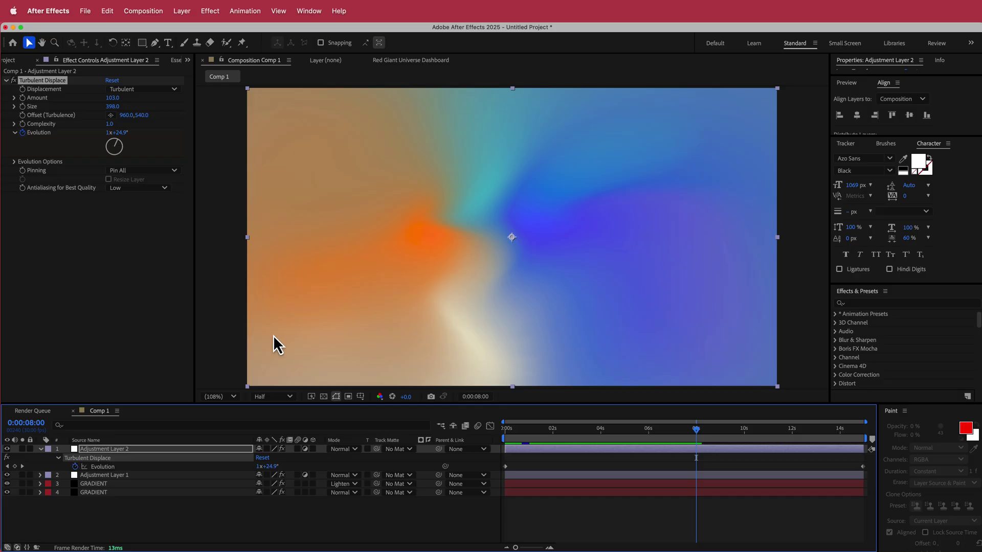
Step: Apply Gaussian Blur to Adjustment Layer 2 and settle Blurriness at about 51
key(ctrl+space)
text(gu)
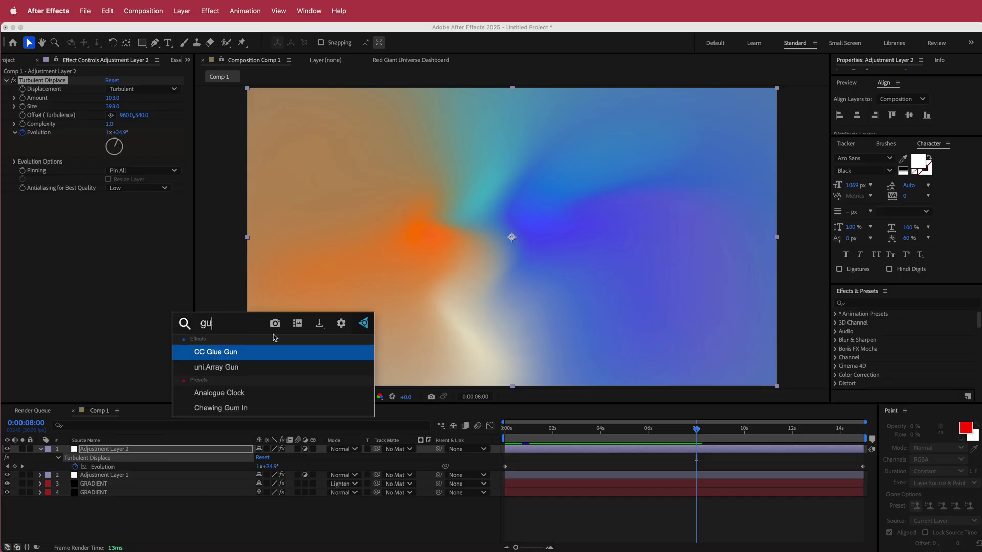
key(BackSpace)
text(a)
key(Return)
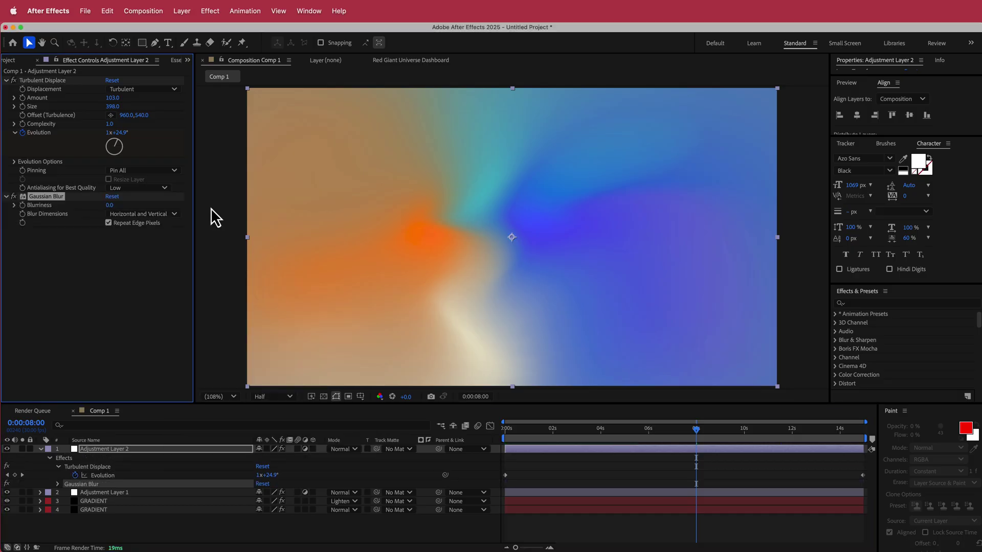
drag(111, 205, 135, 208)
drag(379, 213, 399, 219)
click(687, 431)
drag(678, 434, 841, 424)
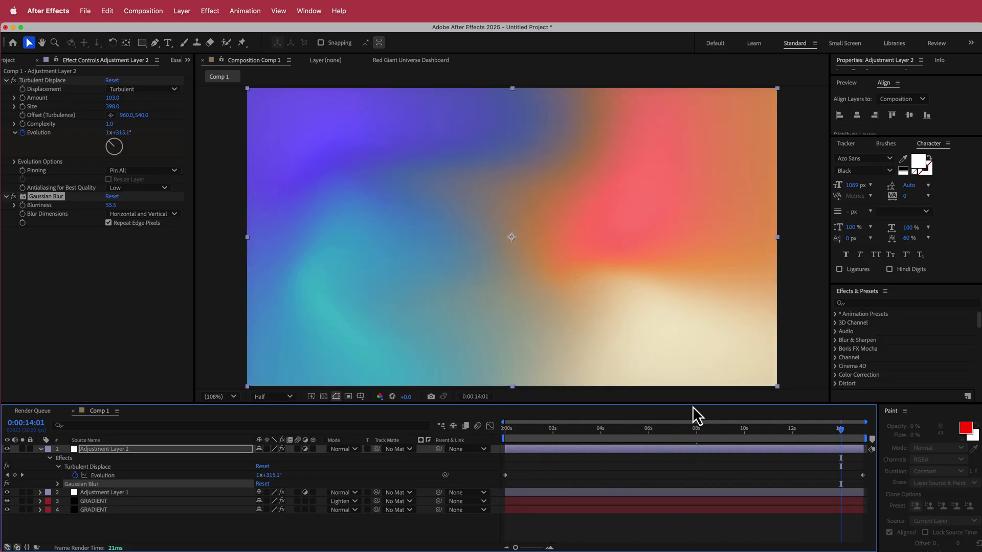
drag(110, 205, 79, 211)
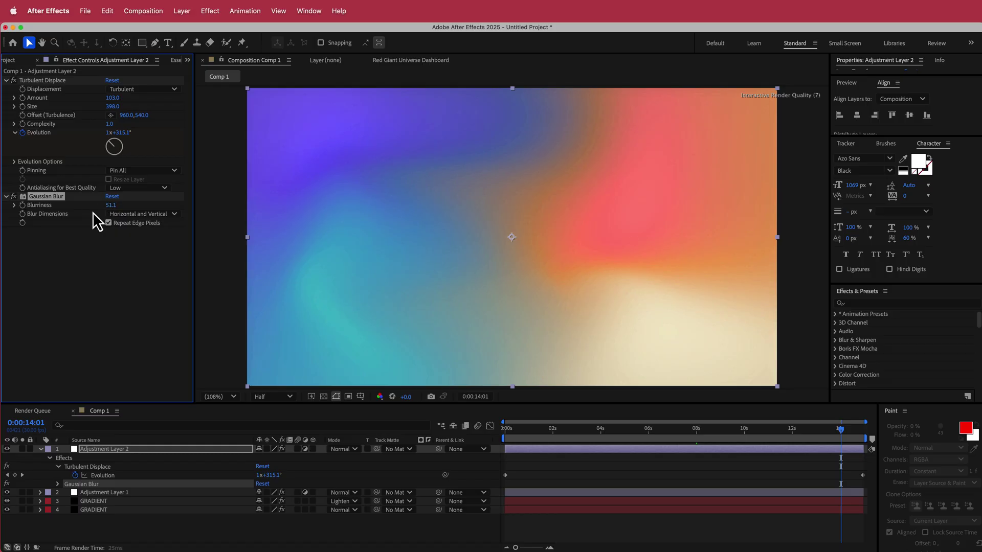
Step: Select all four gradient and adjustment layers and pre-compose them as GRADIENT
click(145, 457)
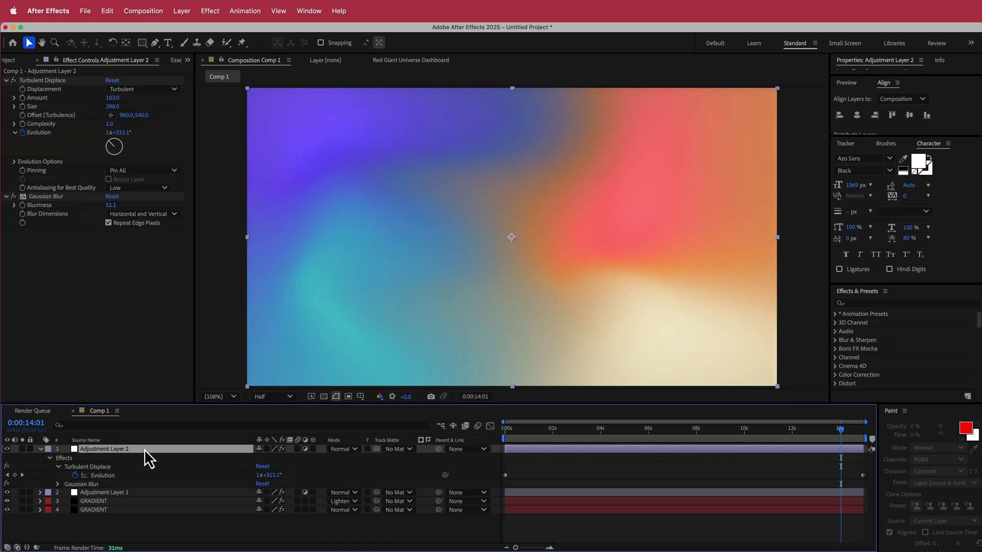
key(super+a)
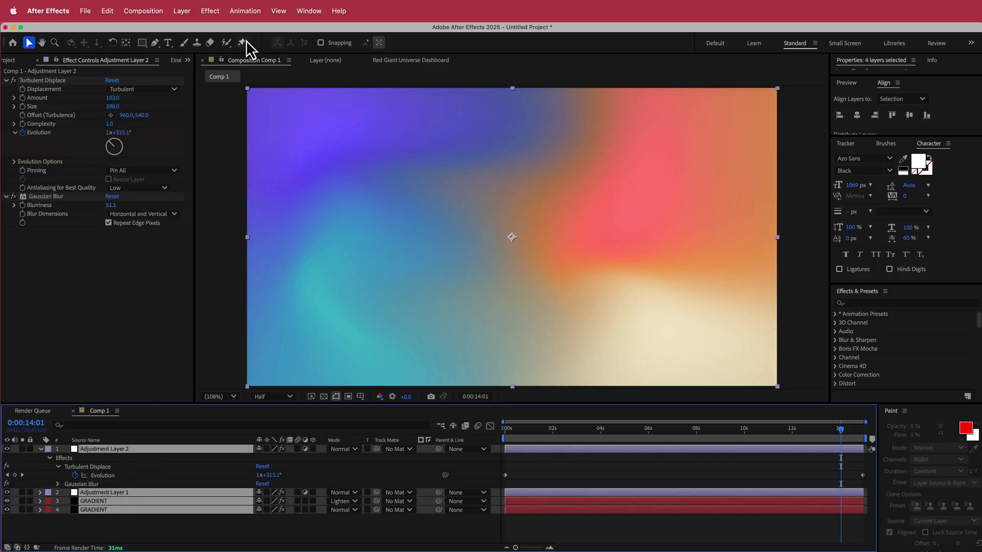
click(182, 11)
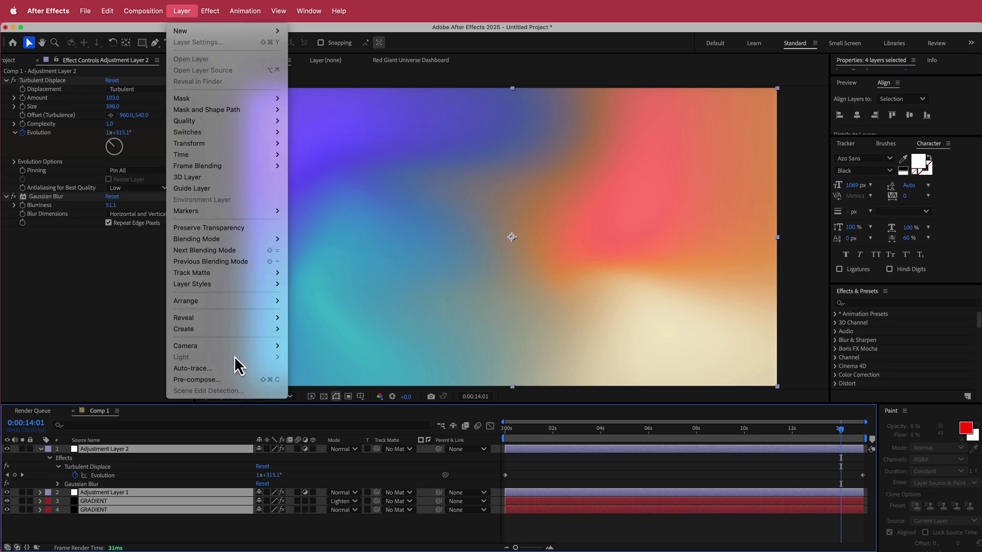
click(228, 381)
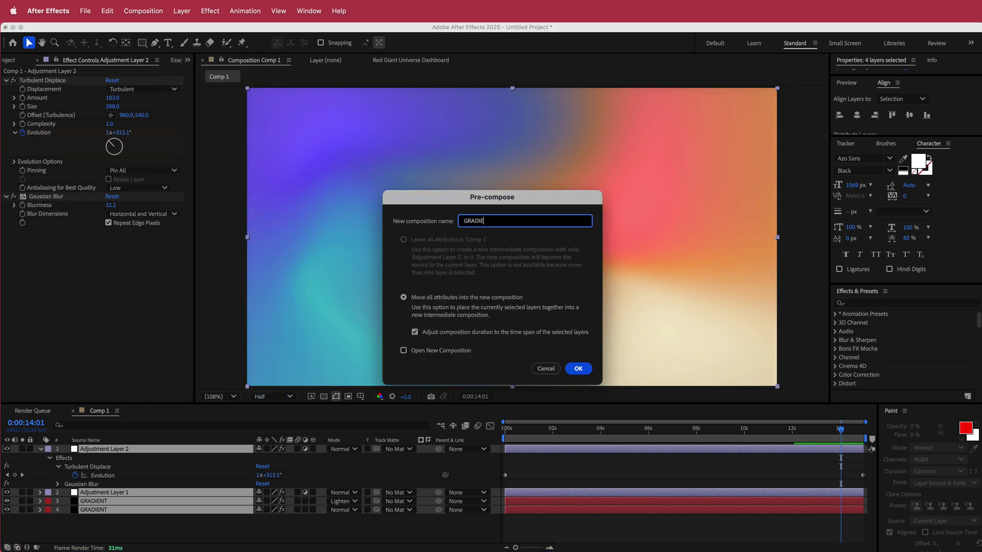
key(Return)
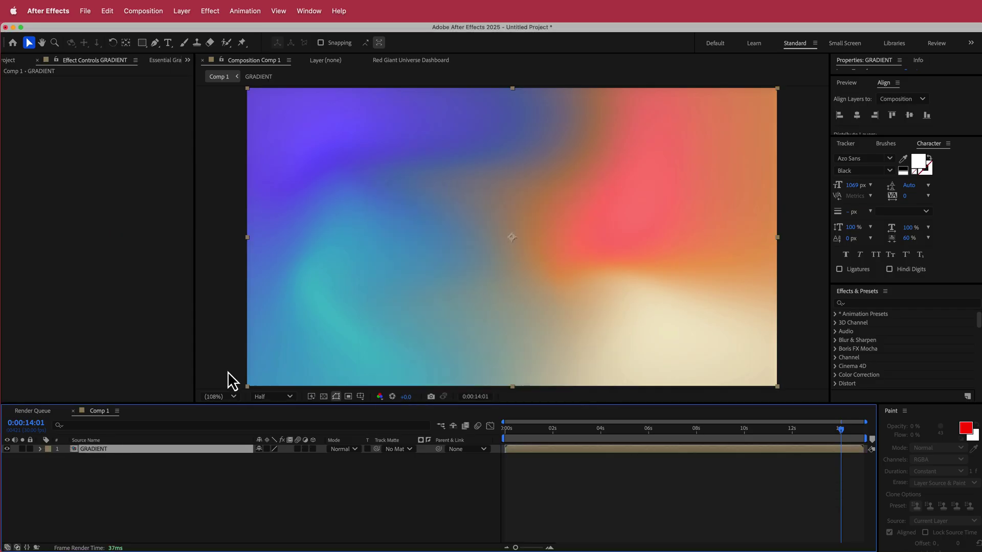
Step: Create a 750 px text layer reading 'text' and centre it in the comp
right_click(426, 450)
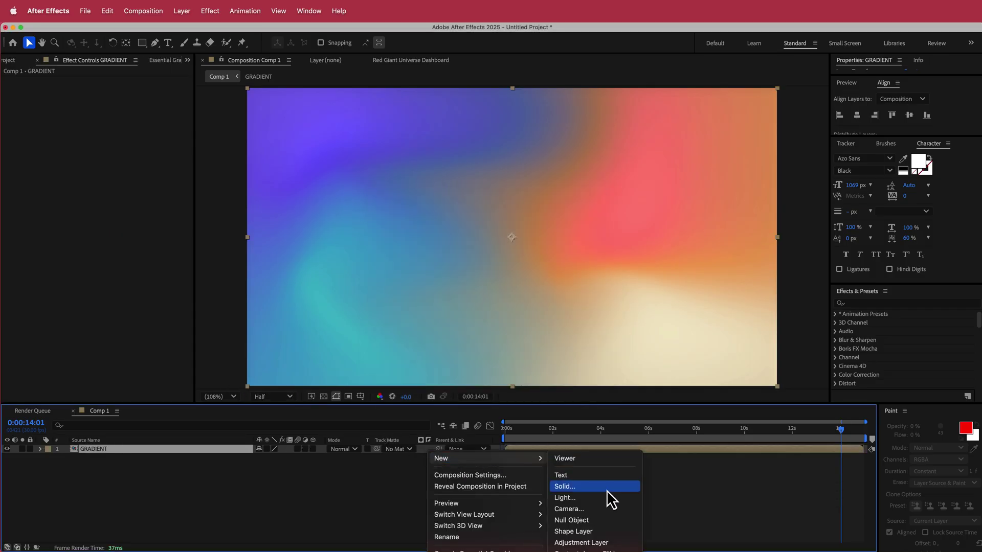
click(599, 475)
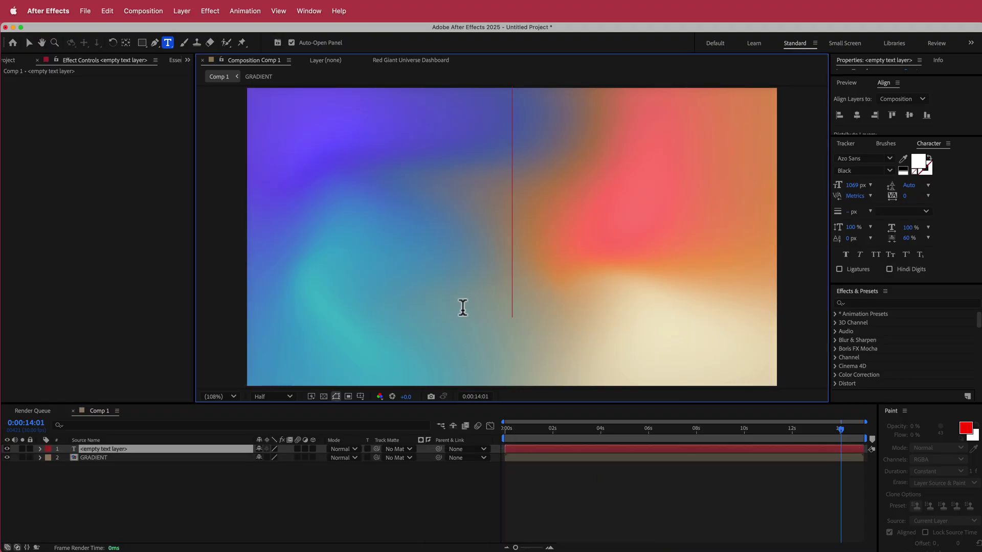
click(855, 186)
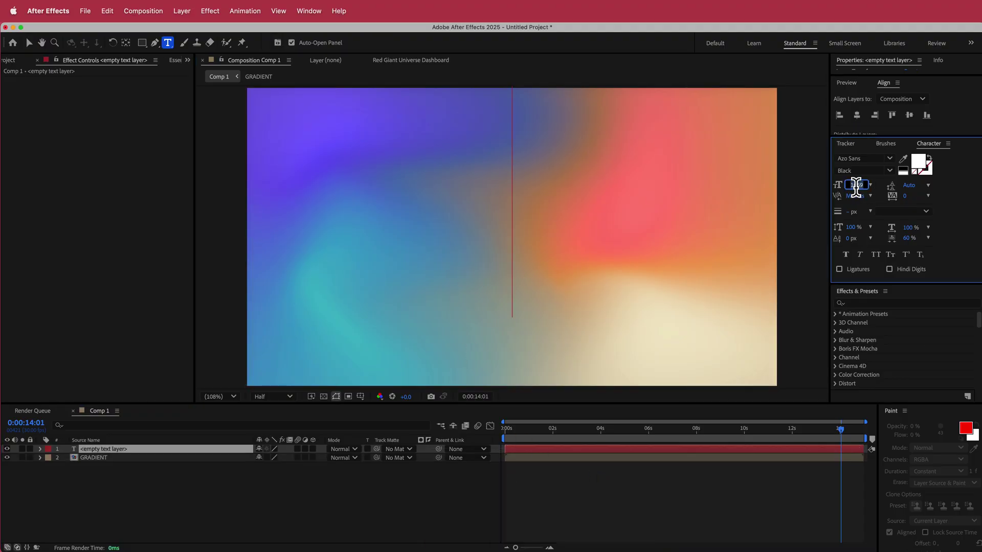
text(75)
text(ext)
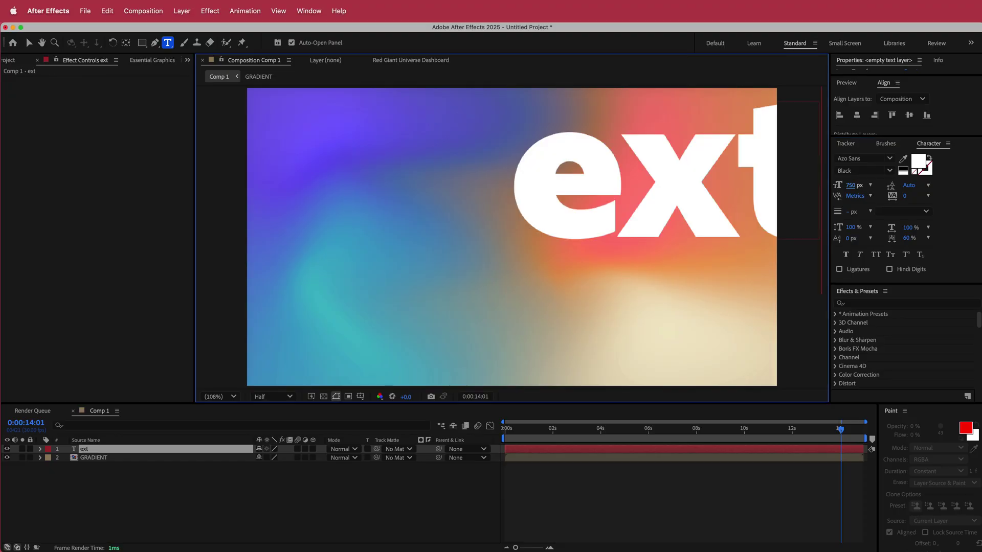
key(BackSpace)
key(BackSpace)
key(BackSpace)
text(text)
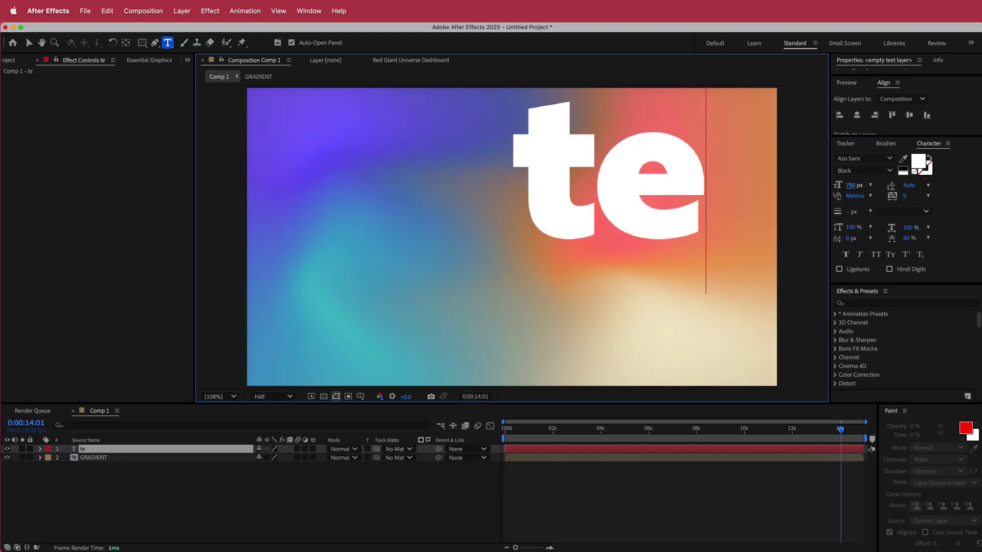
click(858, 116)
click(909, 116)
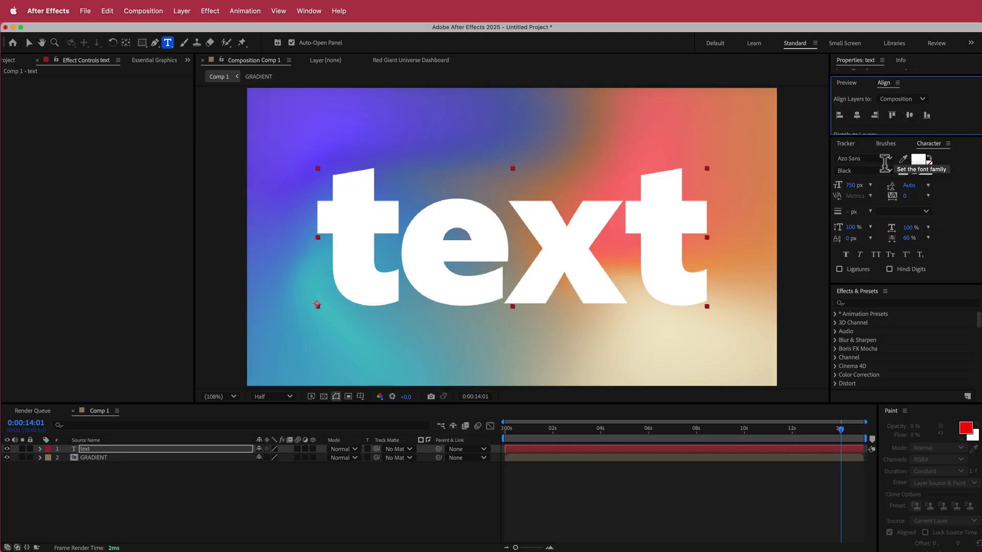
Step: Enlarge the text to 790 px, tighten tracking to -13, and re-centre it
drag(851, 186, 872, 187)
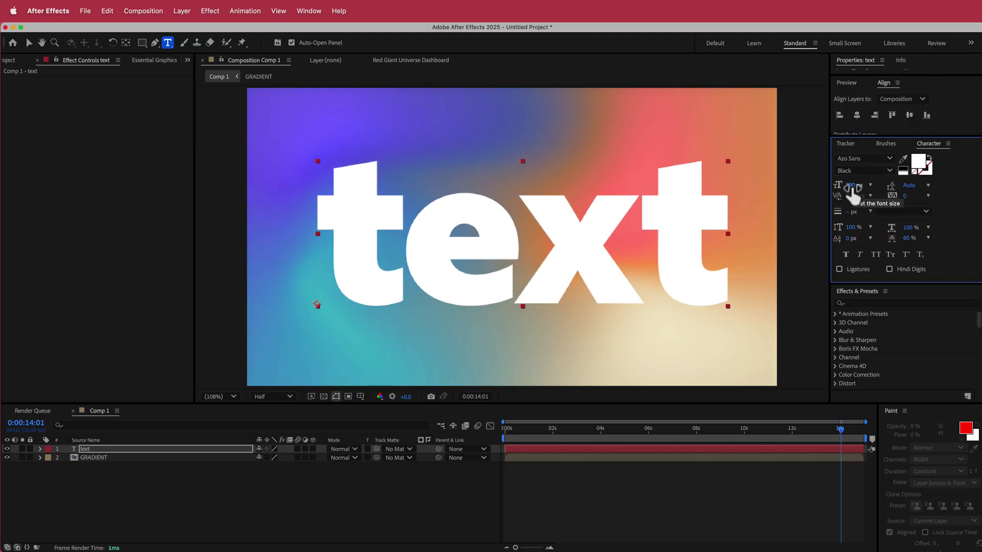
click(857, 116)
click(909, 115)
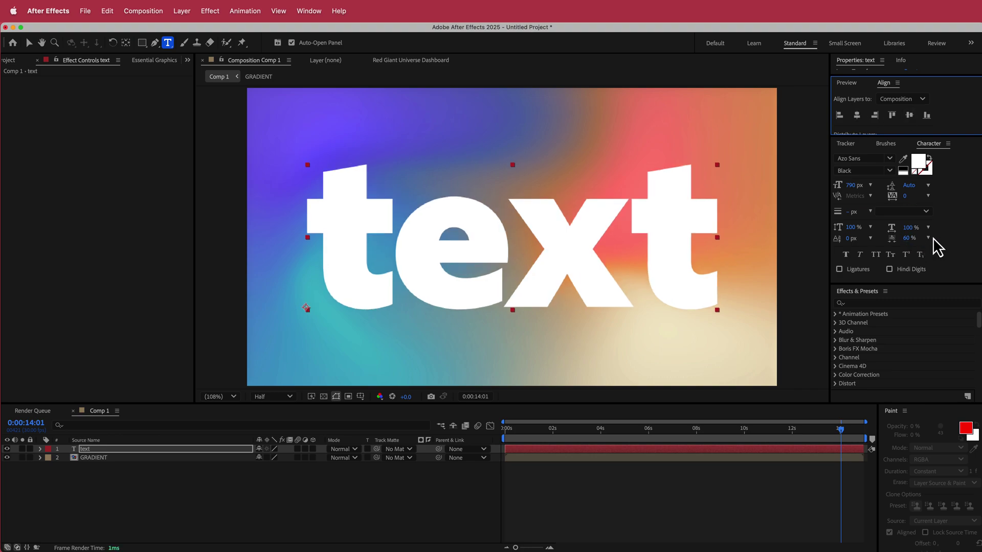
mouse_move(905, 196)
mouse_down()
mouse_move(919, 197)
mouse_move(887, 199)
mouse_up()
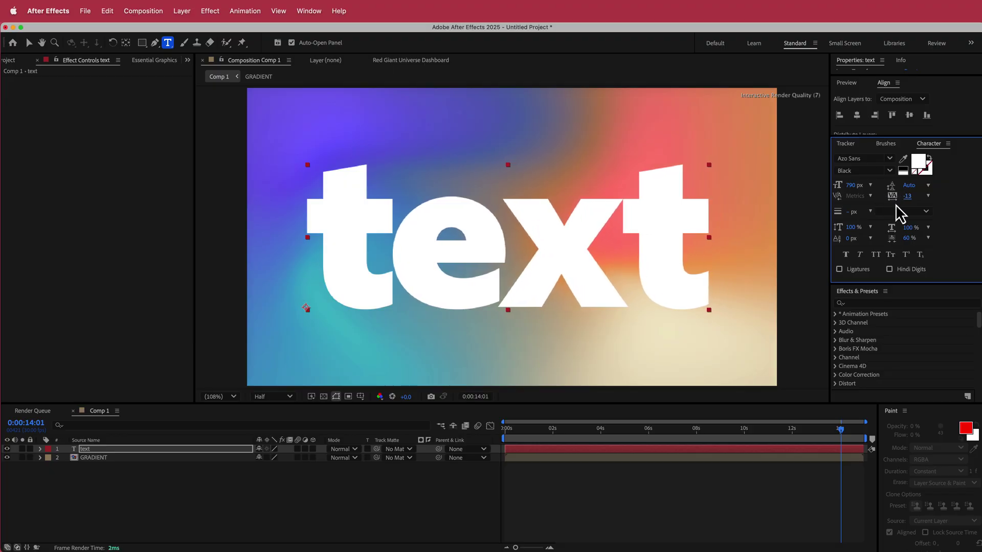
click(857, 115)
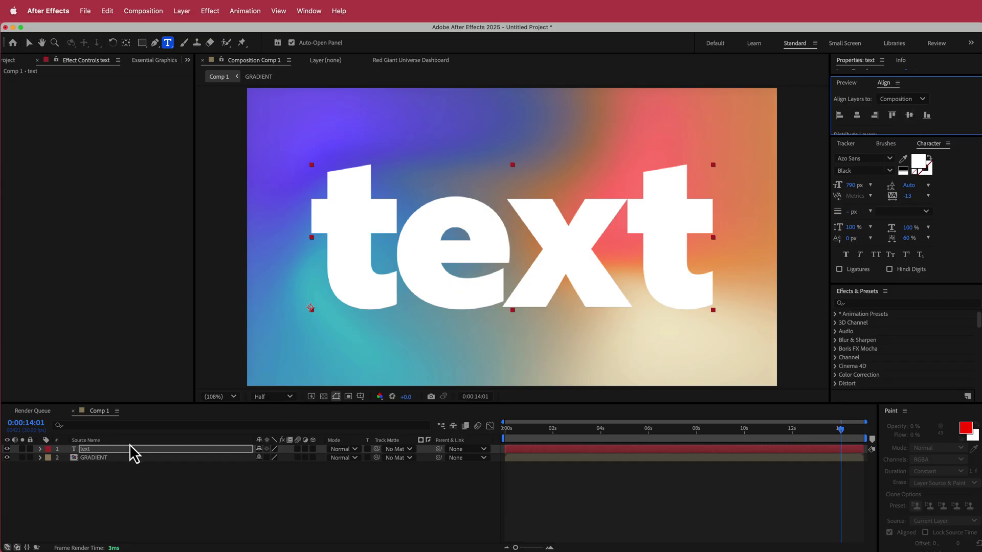
Step: Set GRADIENT's Track Matte to '1. text' so the gradient fills only the letters
click(94, 458)
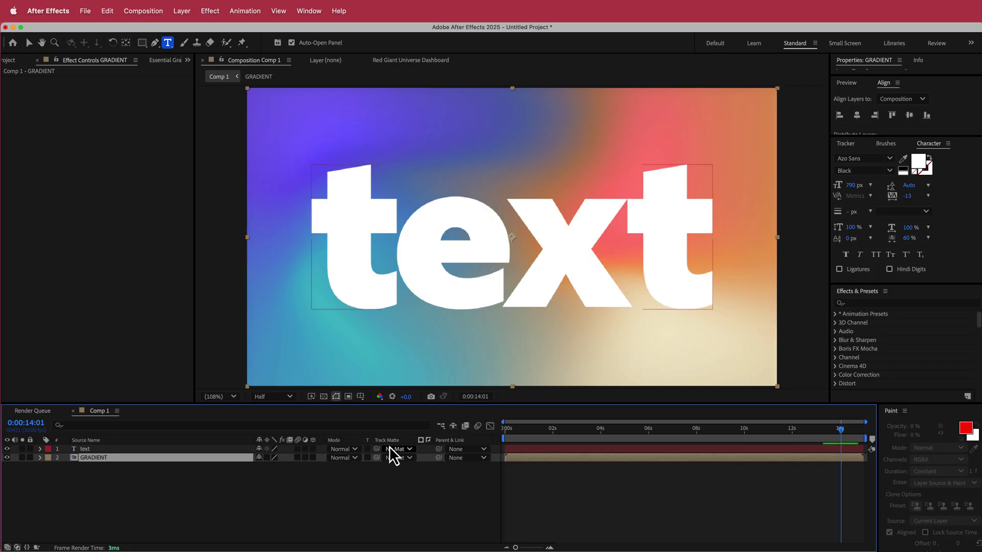
click(405, 459)
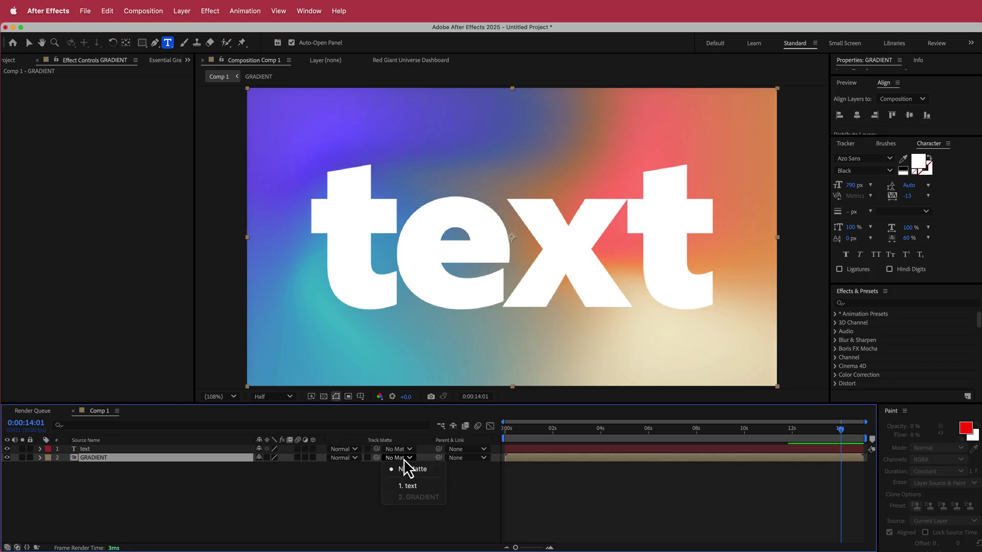
click(414, 486)
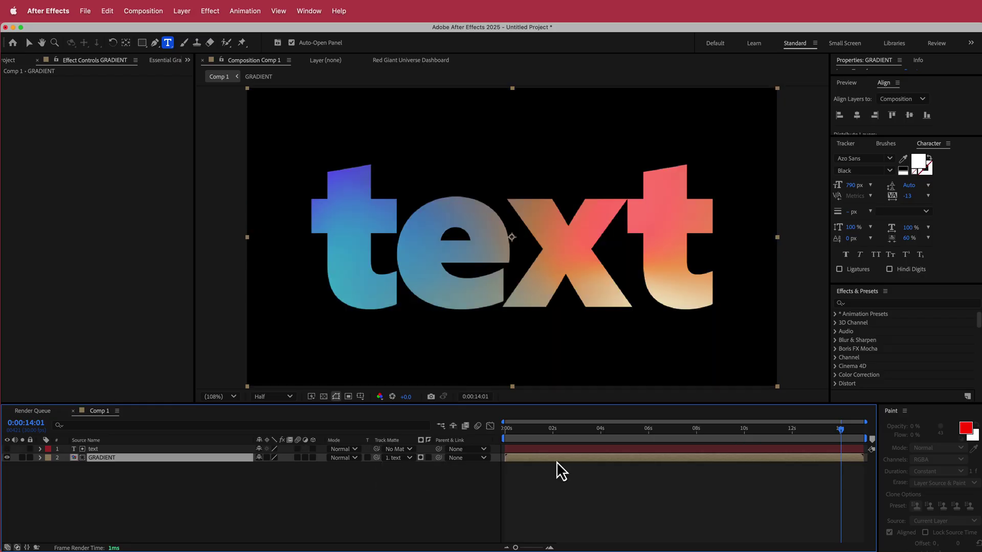
drag(853, 435, 498, 430)
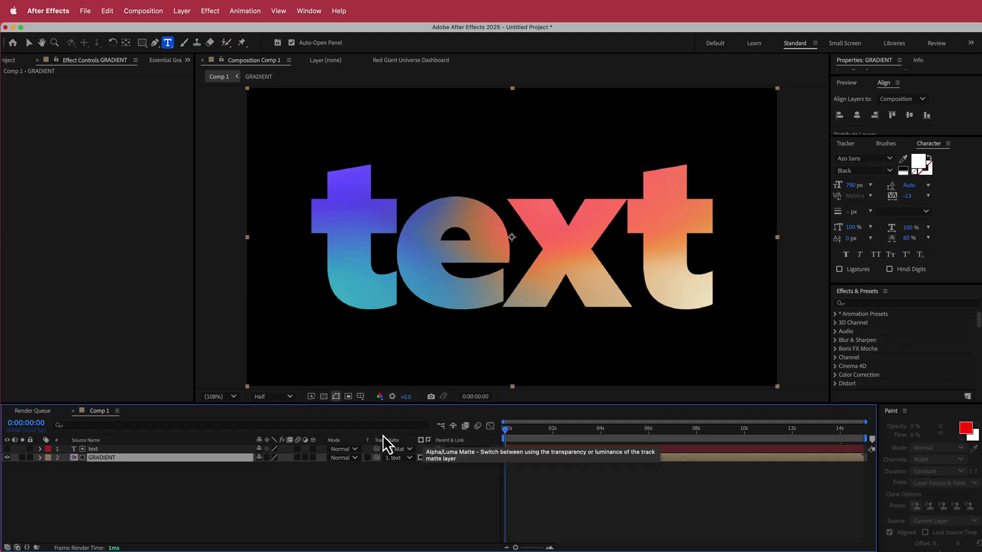
Step: Pre-compose the text and GRADIENT layers into a precomp named FINAL
drag(125, 483, 214, 131)
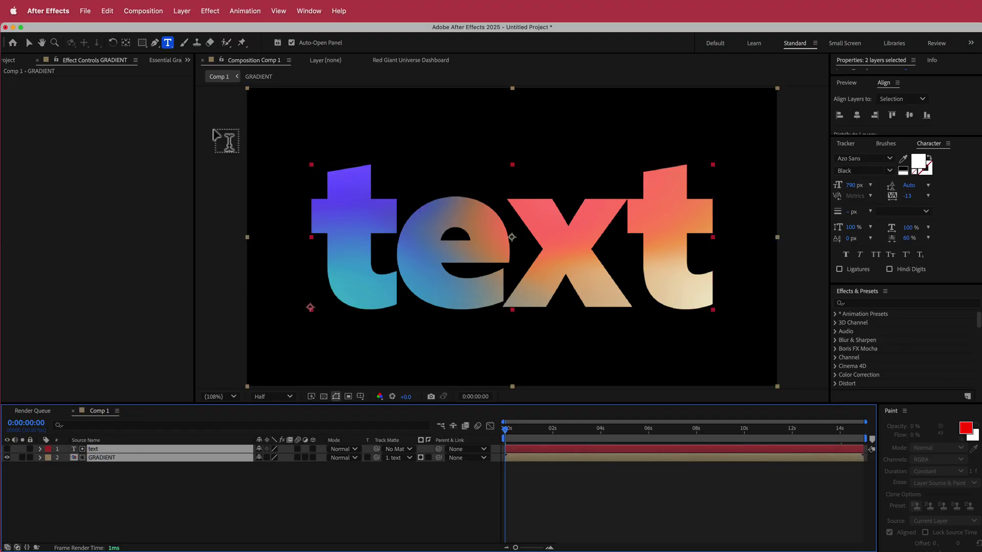
click(182, 11)
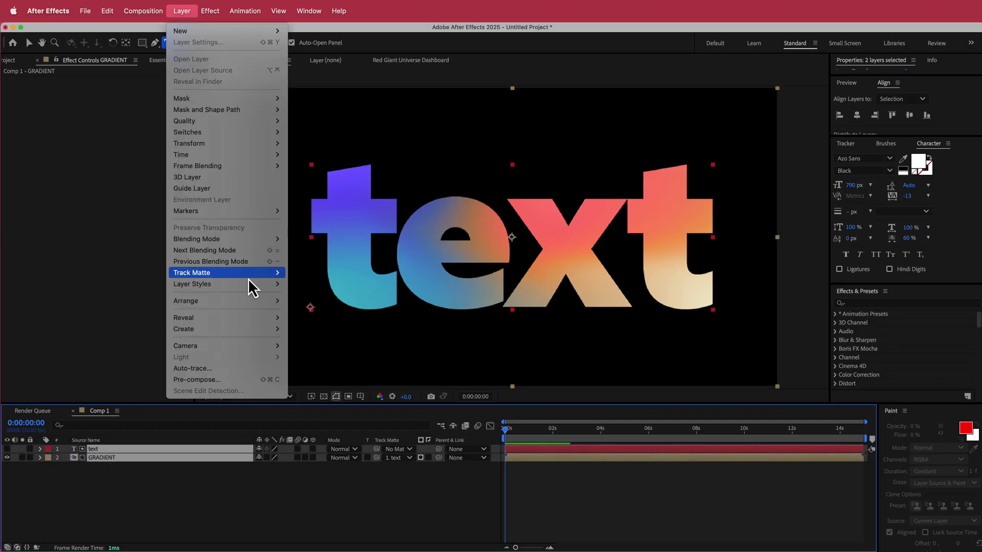
click(243, 384)
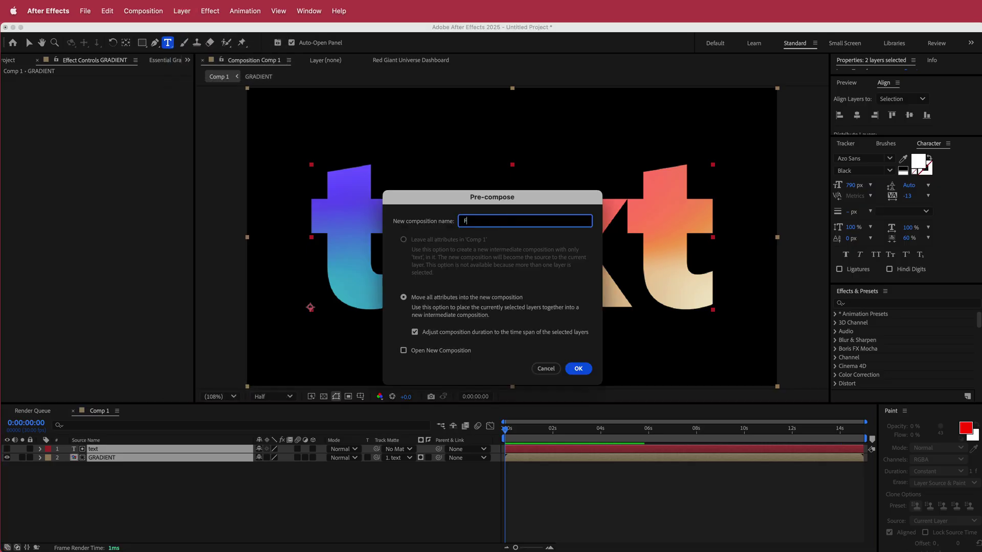
text(FINAL)
key(Return)
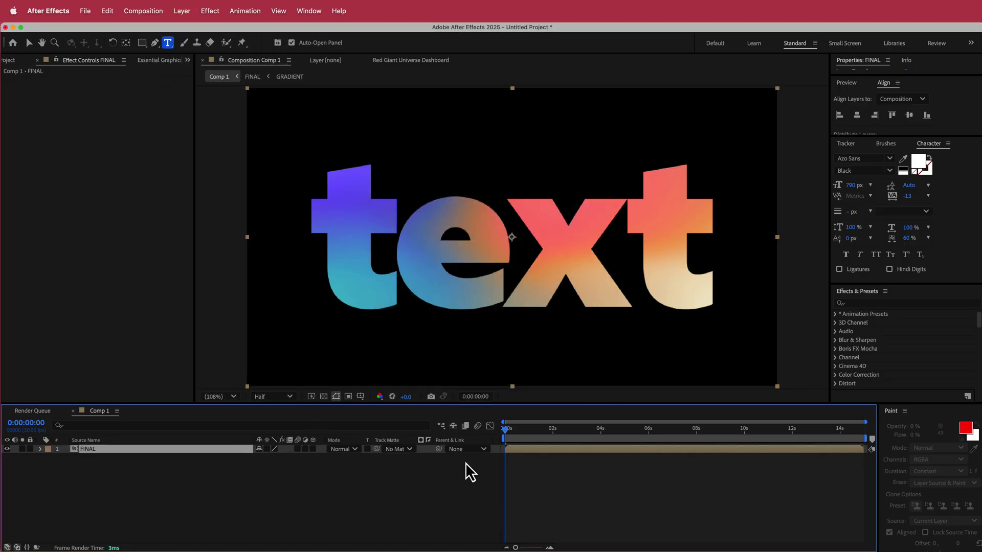
Step: Add an adjustment layer above FINAL with a Noise effect at 10% for grain
right_click(425, 452)
mouse_move(532, 454)
click(590, 541)
key(ctrl+space)
text(nois)
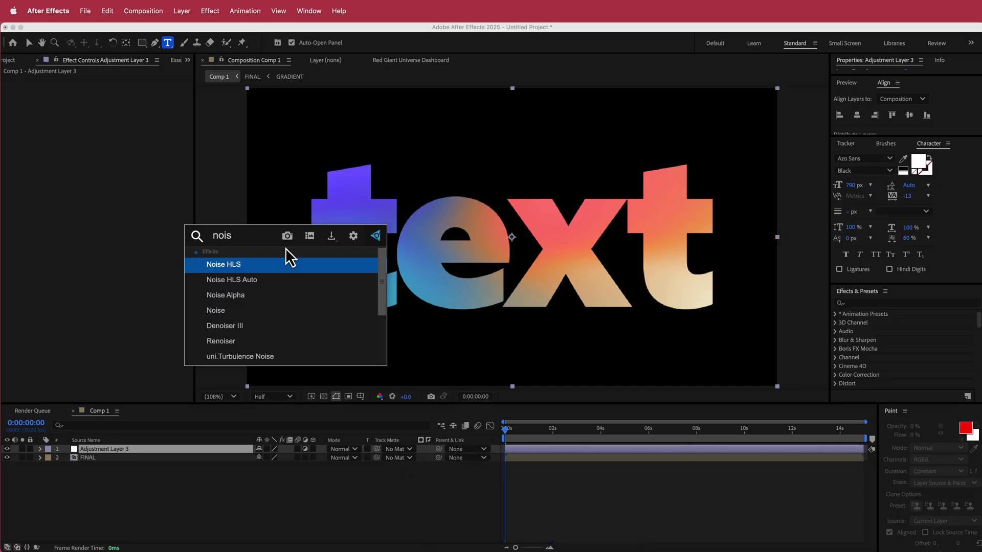
key(Down)
key(Down)
key(Down)
key(Return)
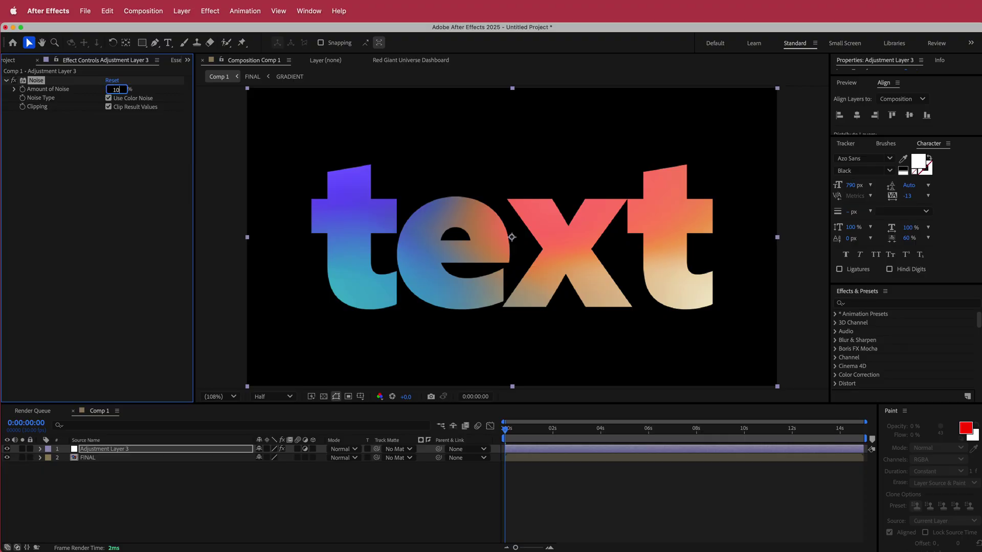
mouse_move(509, 431)
mouse_down()
mouse_move(873, 433)
mouse_move(492, 433)
mouse_up()
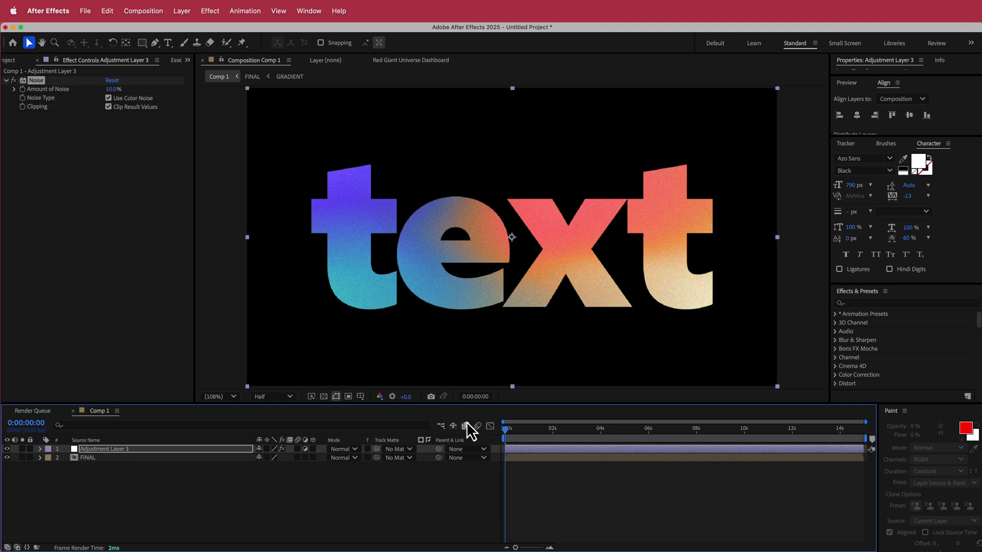
click(508, 457)
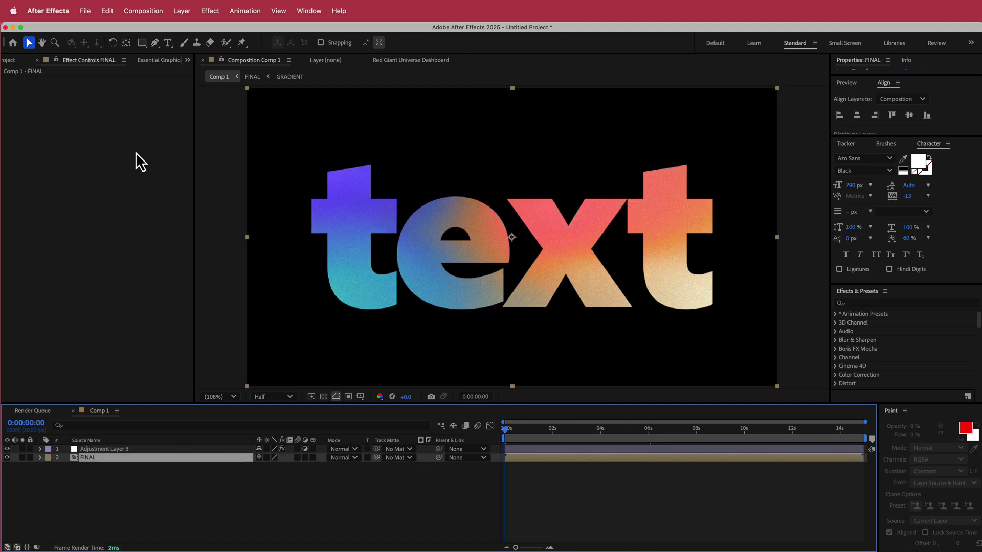
Step: Apply Glow to FINAL with Intensity 0.1, Radius 132 and Threshold about 51.8%, then preview
key(ctrl+space)
text(glo)
key(Return)
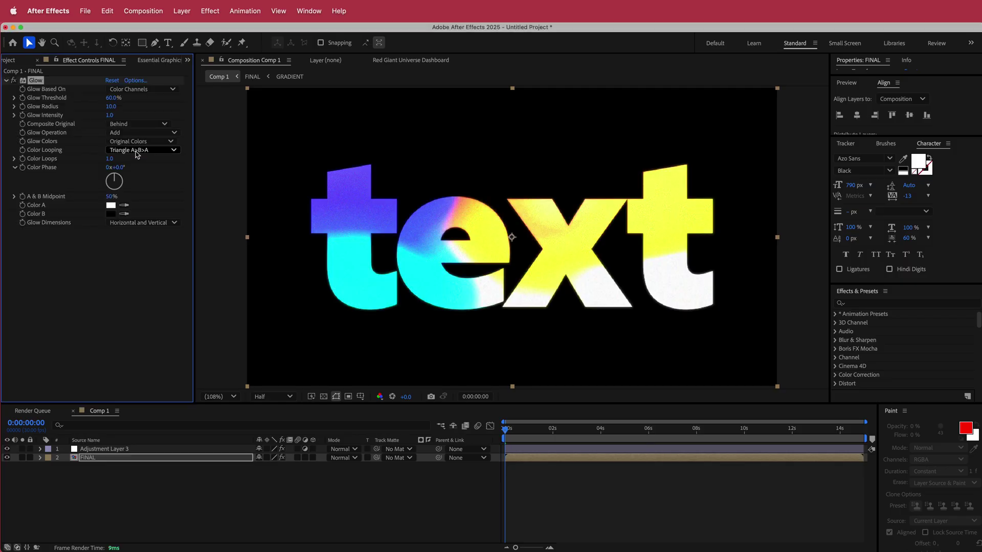
click(116, 115)
text(0.1)
key(Return)
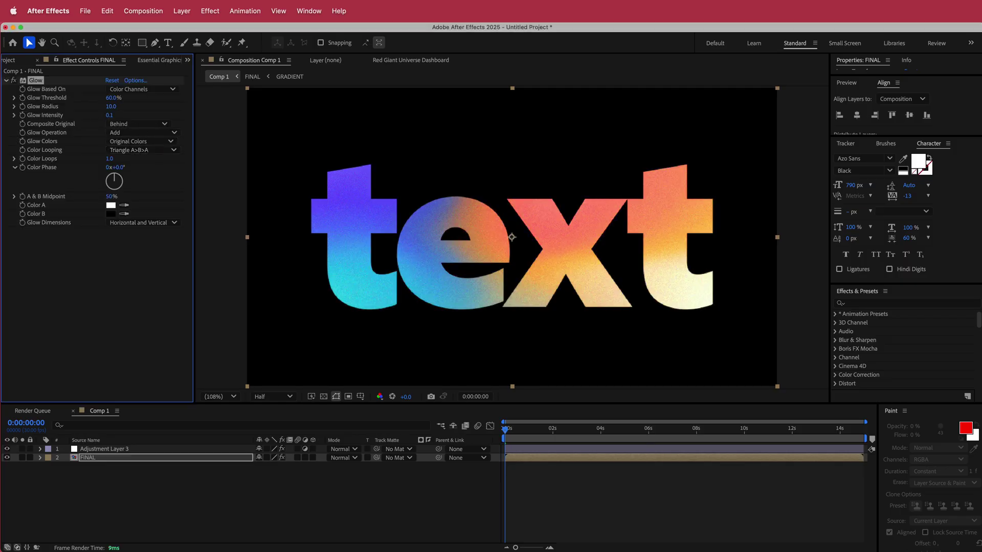
drag(110, 108, 162, 103)
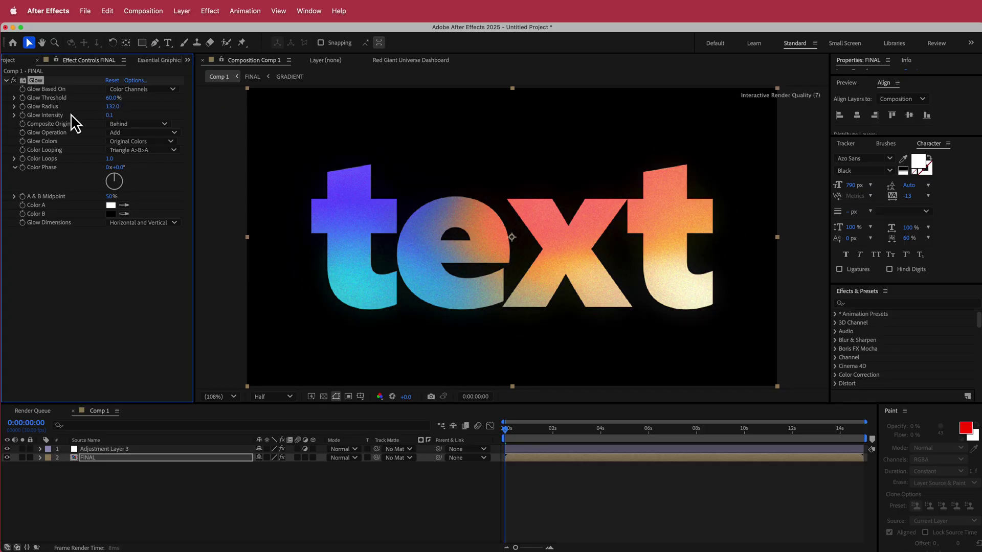
drag(113, 102, 174, 99)
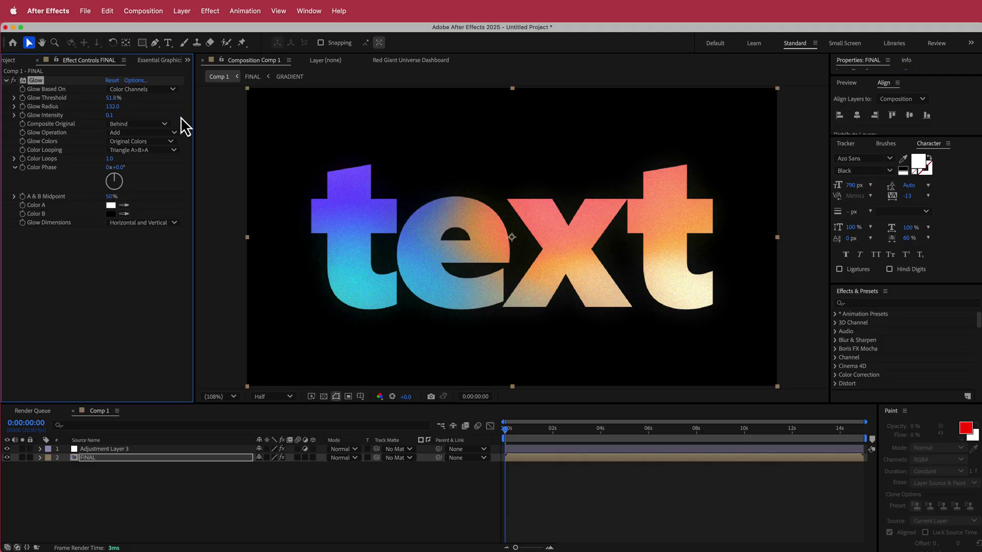
key(space)
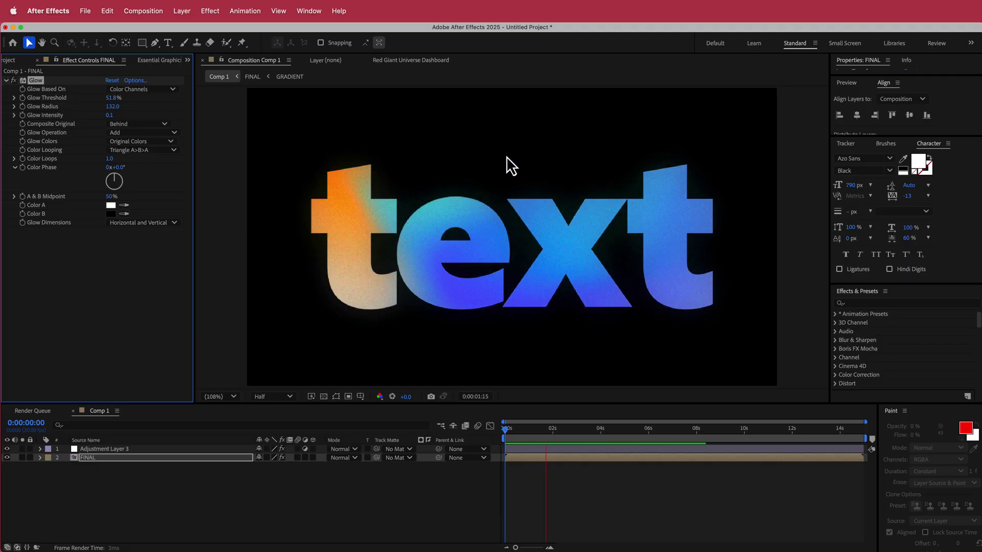